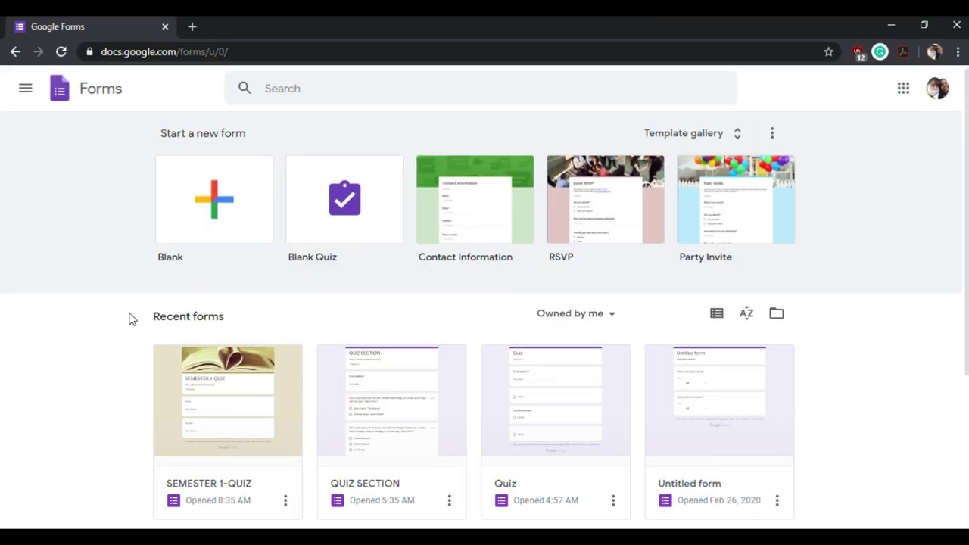
Create a new blank form from the template gallery
click(684, 136)
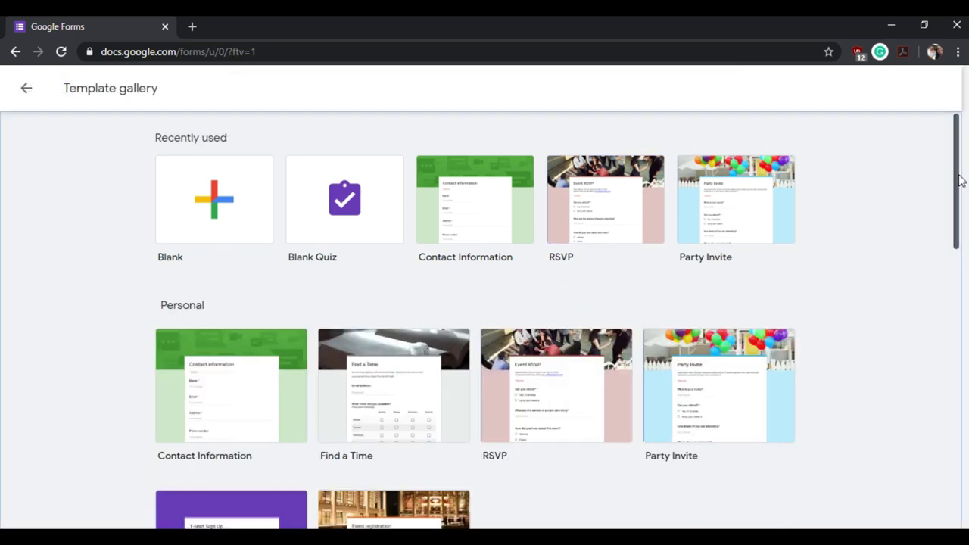
drag(959, 180, 961, 142)
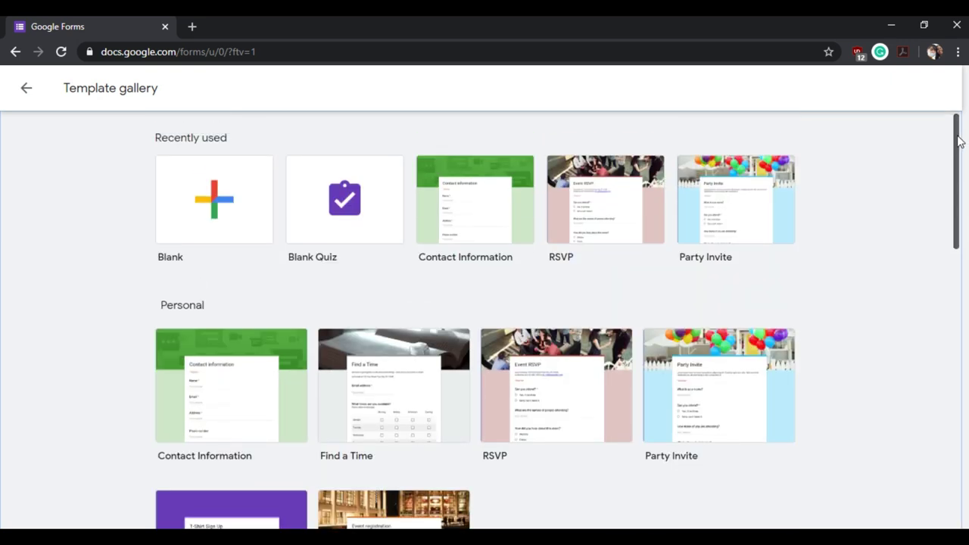
click(222, 215)
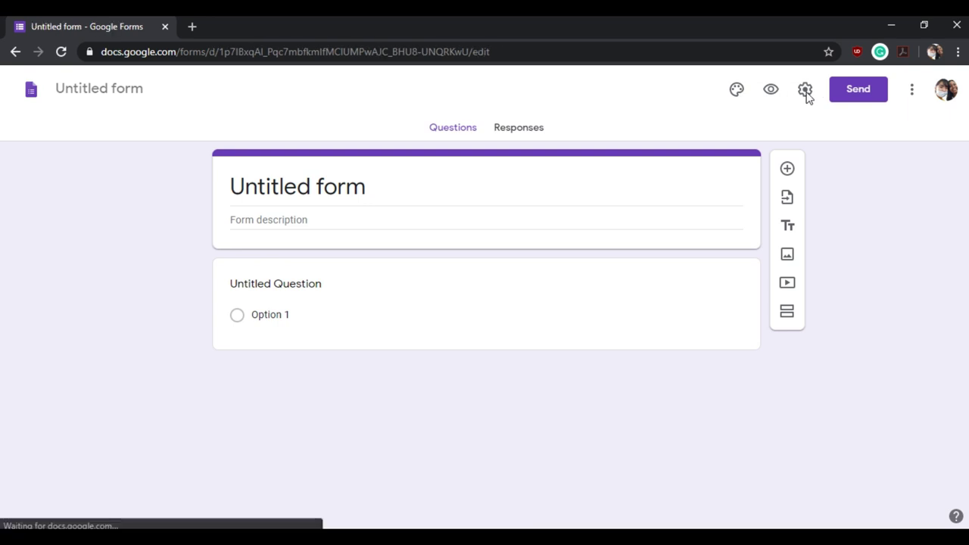
Turn on 'Make this a quiz' in the Quizzes settings and save
click(805, 90)
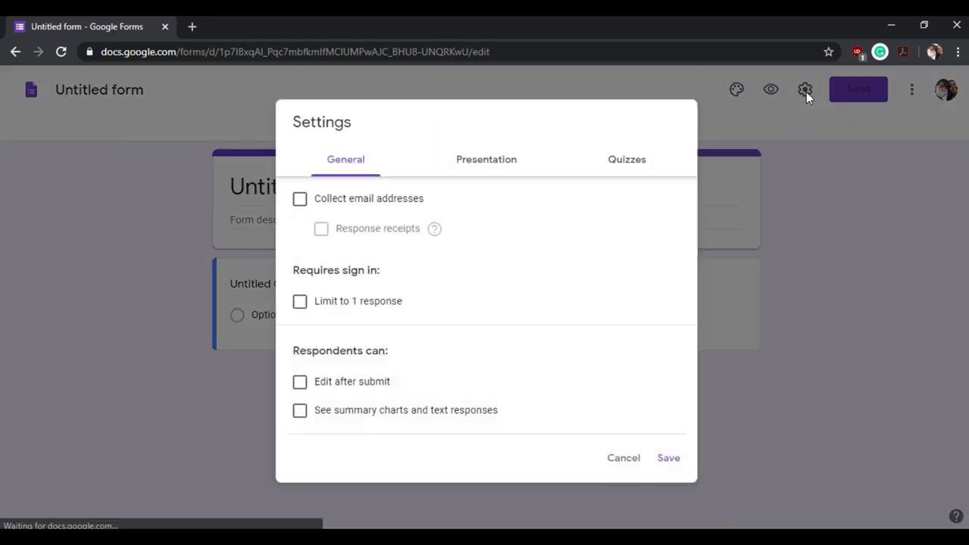
click(606, 173)
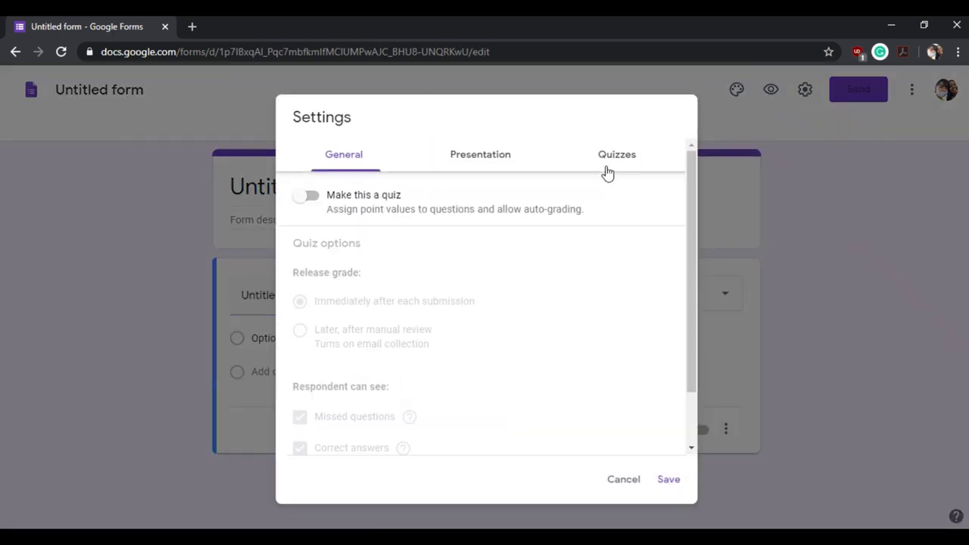
click(307, 203)
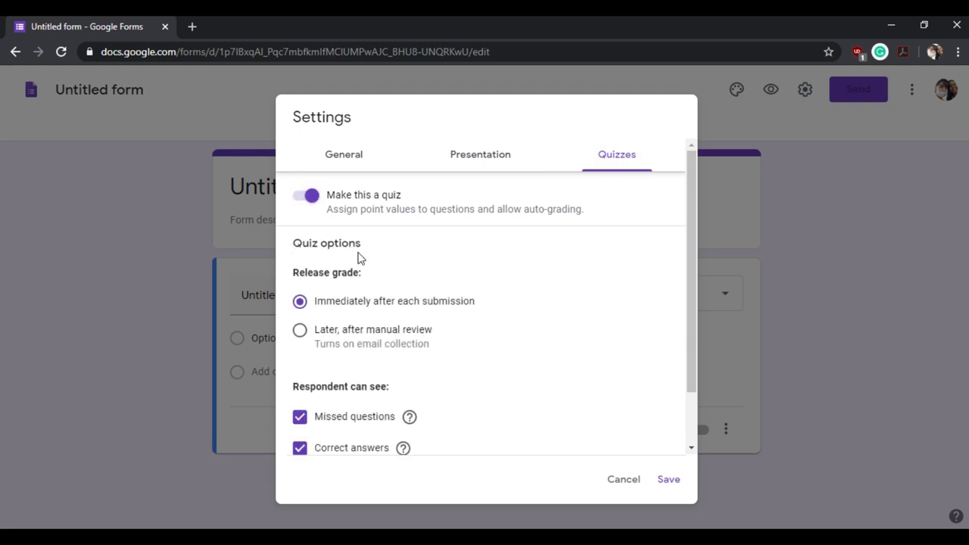
click(671, 483)
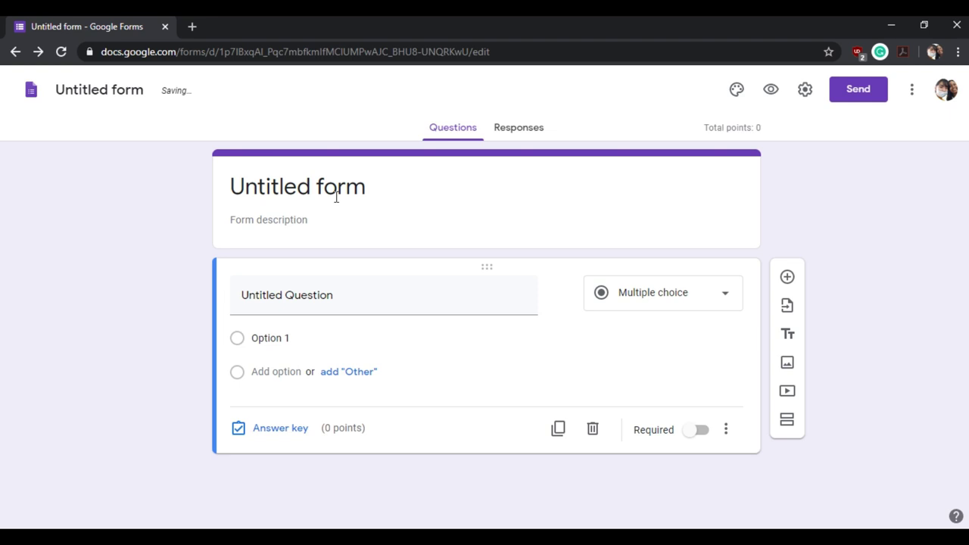
Title the form 'SEMESTER 1 QUIZ' with description 'Fill out the needed information.'
click(336, 197)
text(SEMESTE)
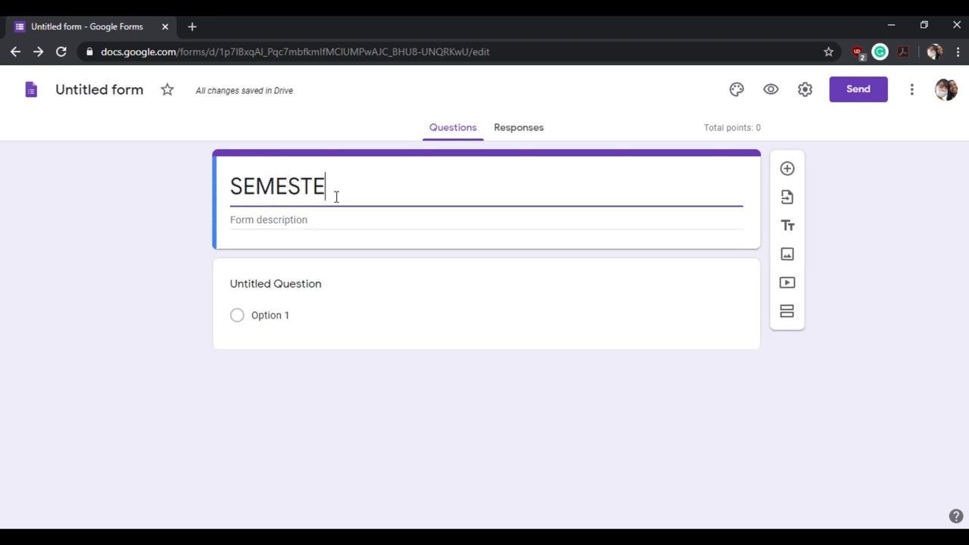
text(R 1 QUIZ)
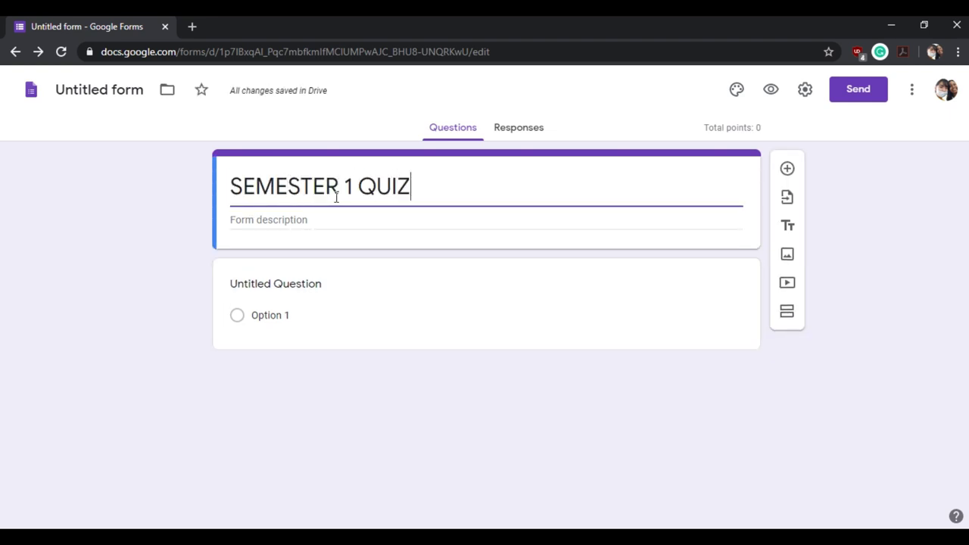
click(337, 219)
text(Fil)
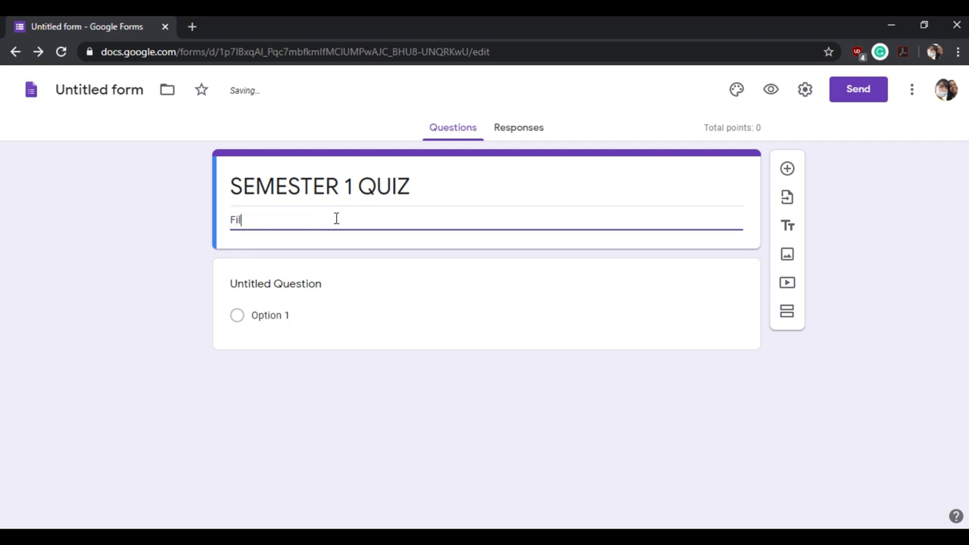
text(l out)
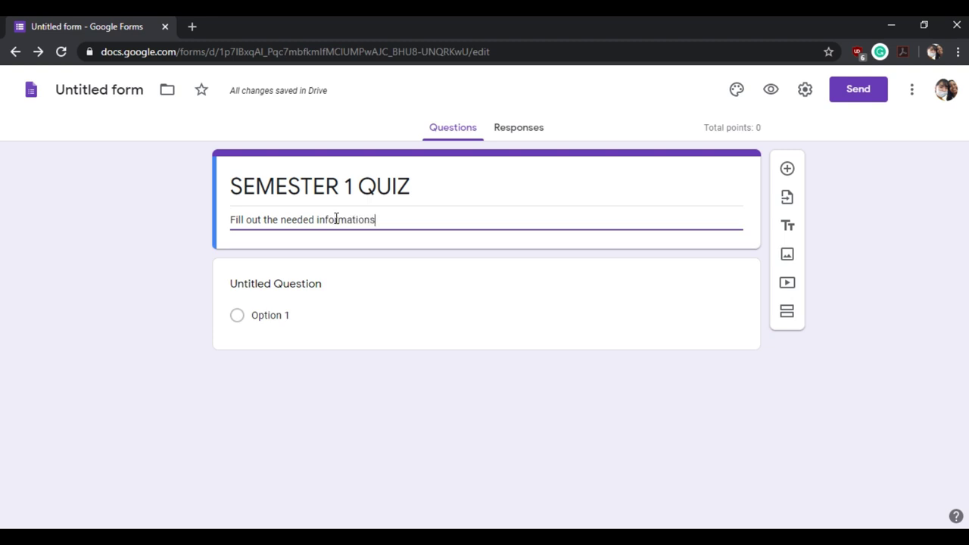
text(the needed informations)
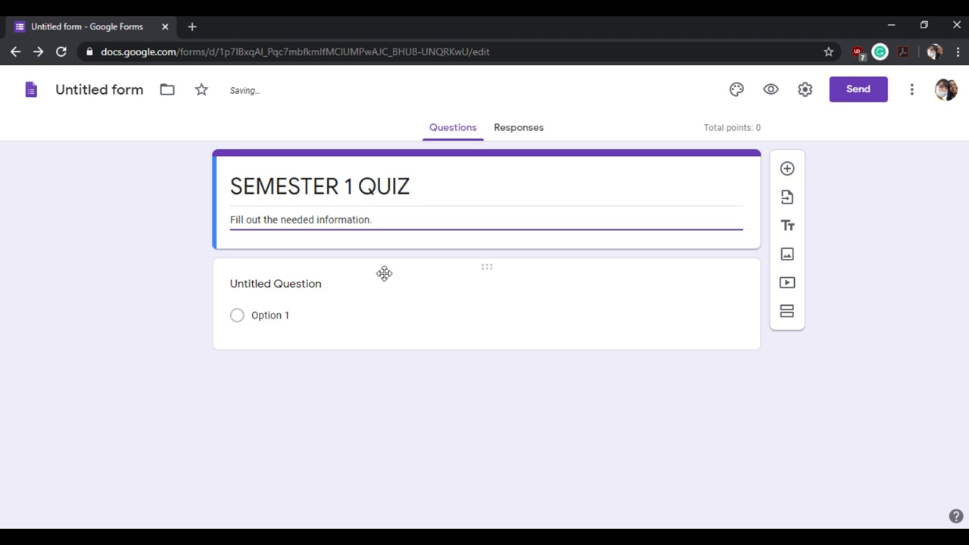
Name the file SEMESTER 1 QUIZ and retitle the first question 'Name'
click(103, 86)
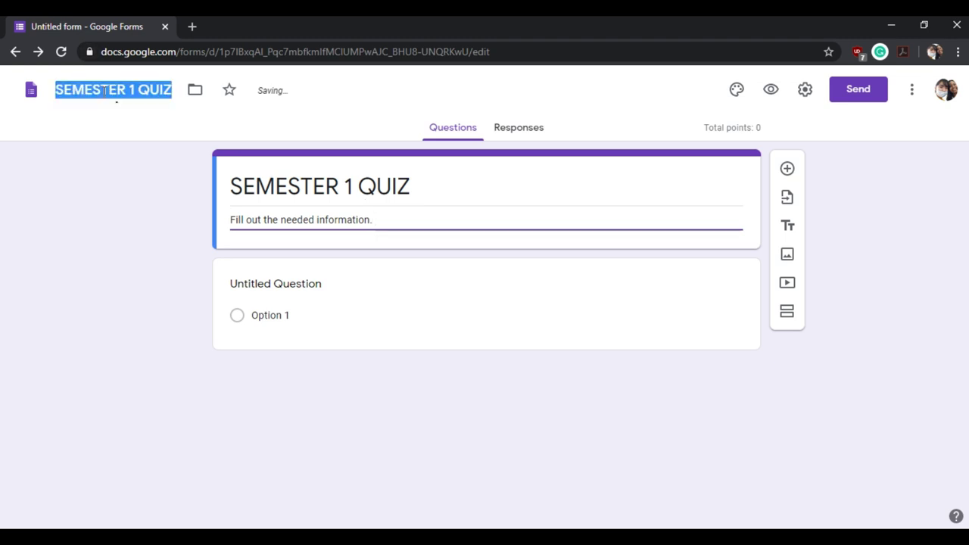
click(285, 286)
text(Name)
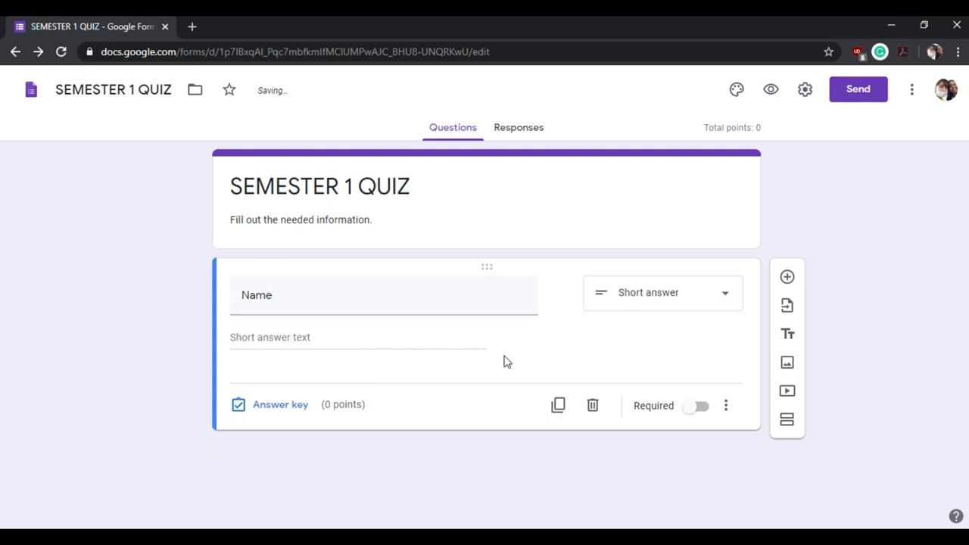
Make Name required and add a new question titled 'Section'
click(697, 407)
click(788, 277)
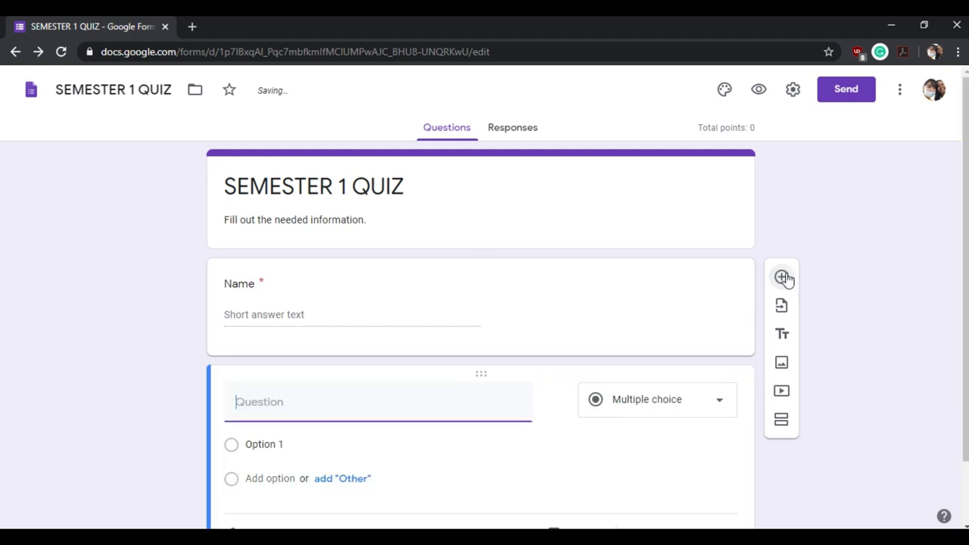
text(Section)
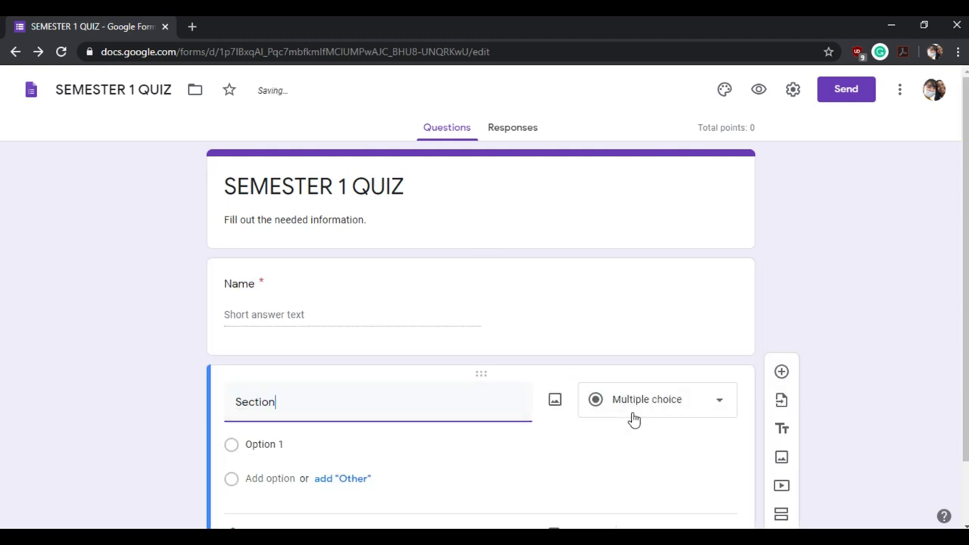
Make Section a required short-answer question and remove the extra blank question
click(634, 415)
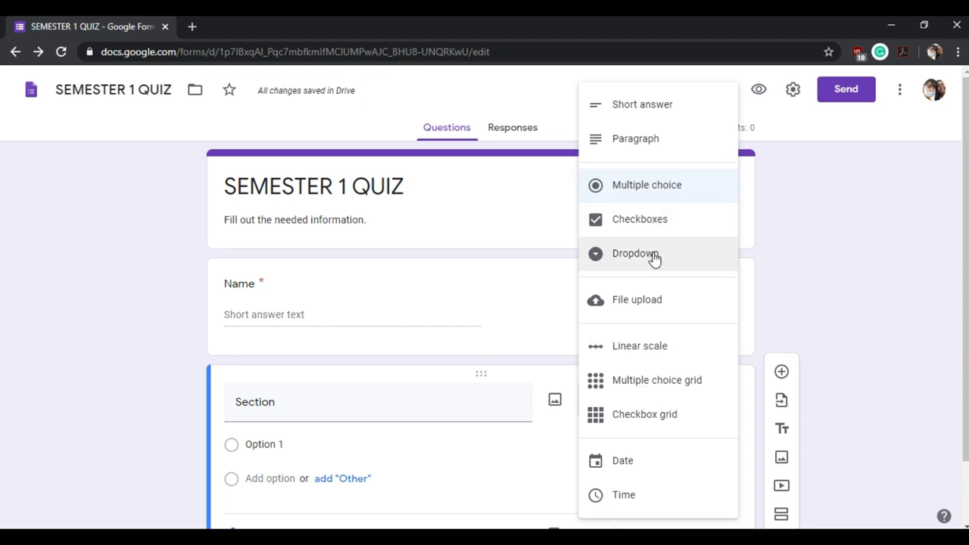
click(546, 496)
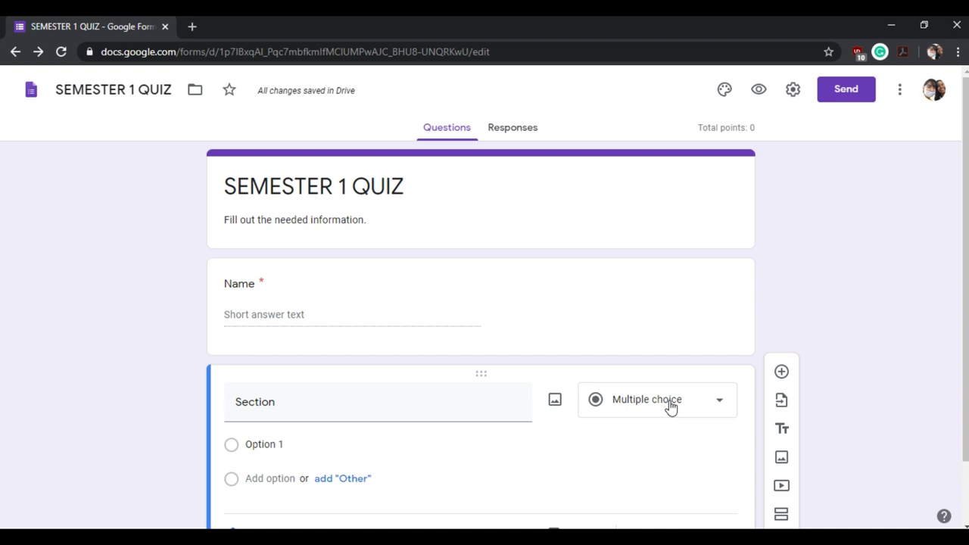
click(671, 404)
click(678, 106)
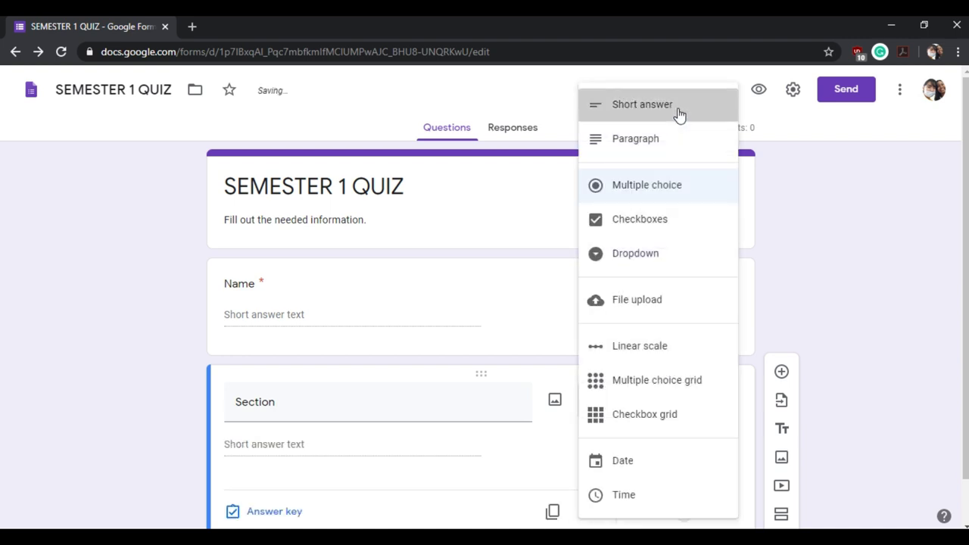
click(691, 515)
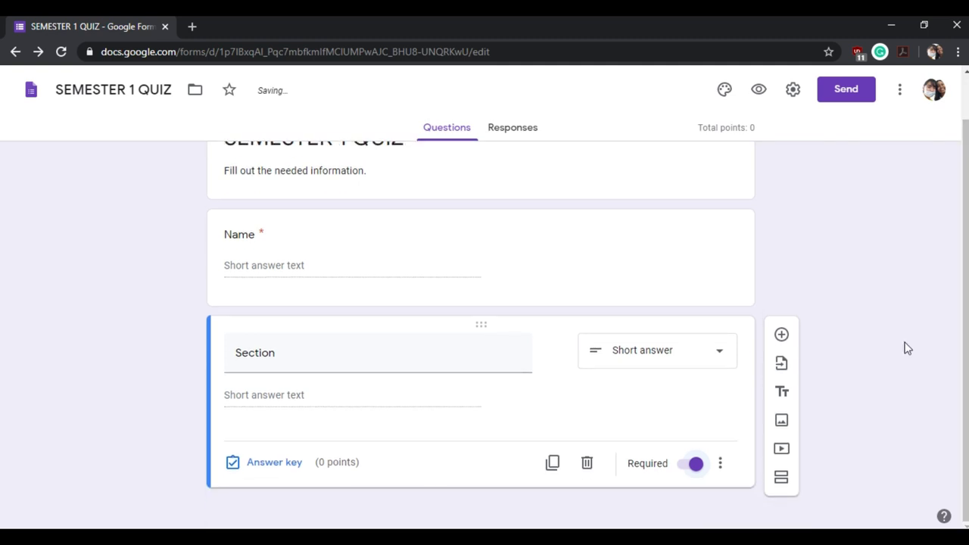
click(782, 336)
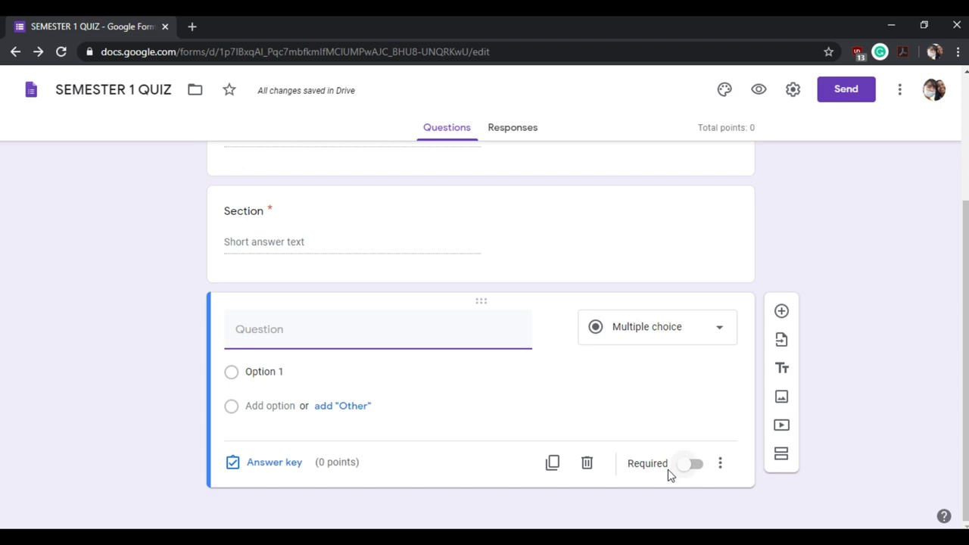
click(588, 464)
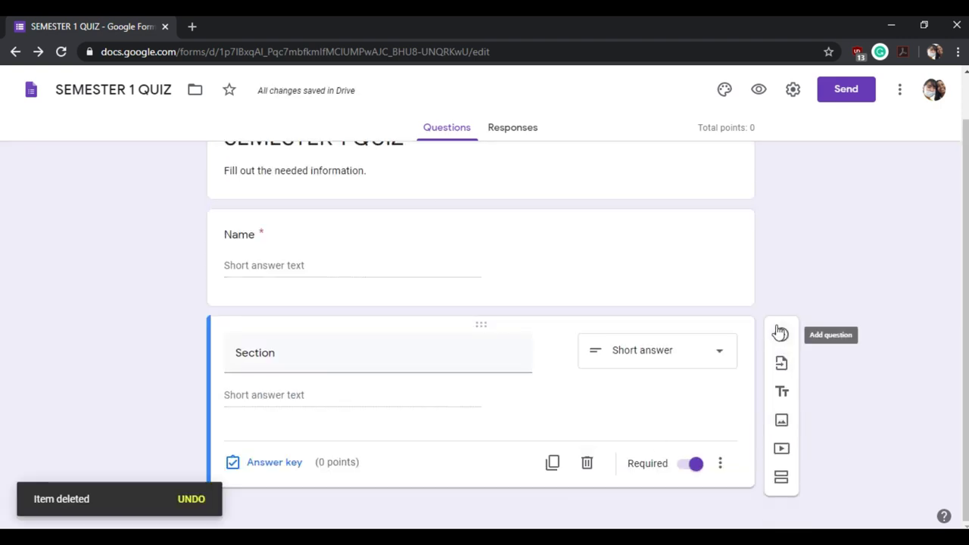
Add a new section headed 'BOOK ANALYSIS QUIZ', described 'Answer the following questions correctly.'
click(782, 479)
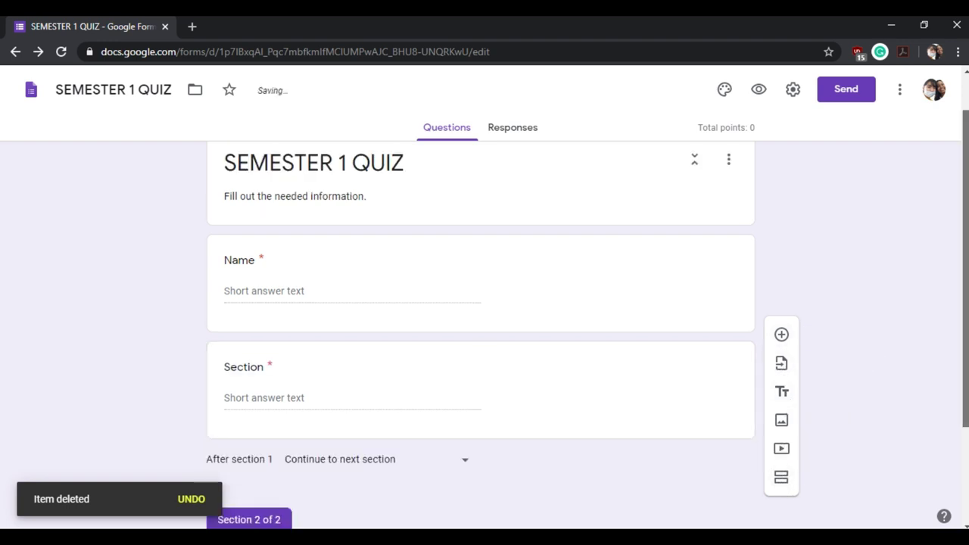
click(366, 427)
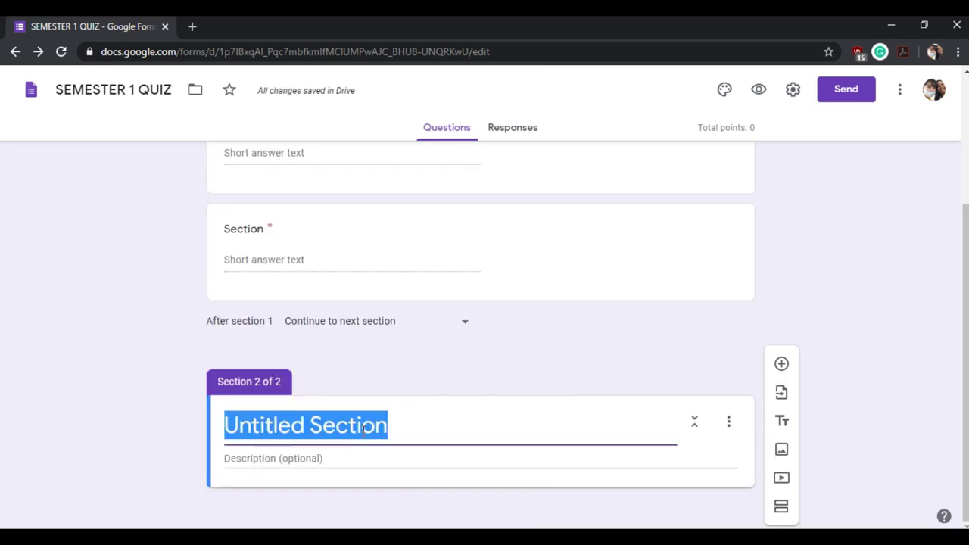
text(BOOK)
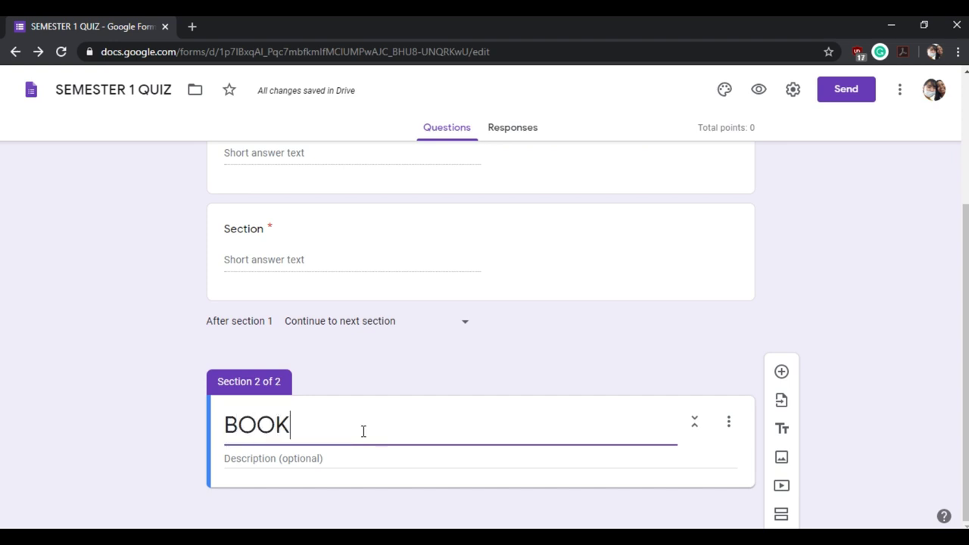
text( ANALYSIS QUIZ)
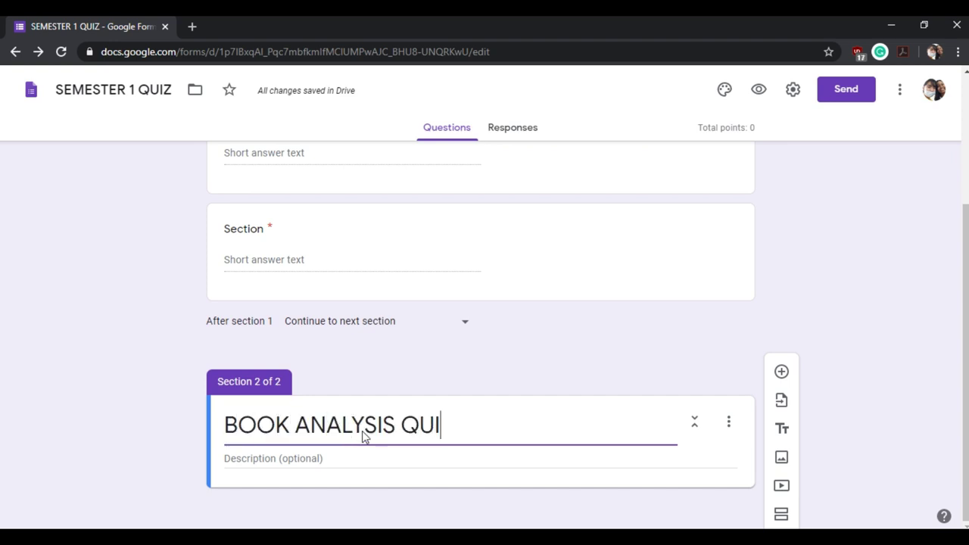
click(359, 464)
text(a)
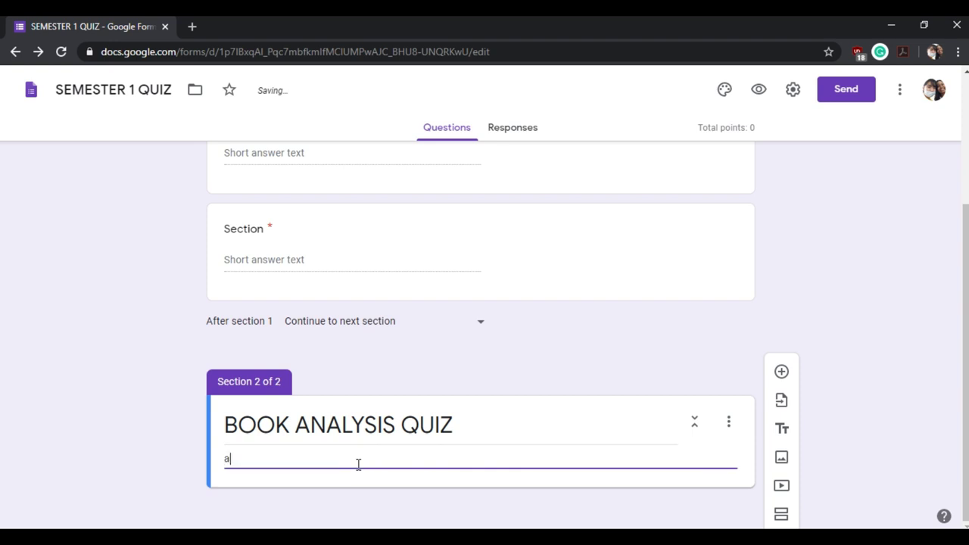
key(BackSpace)
text(Answer the following questions correctly.)
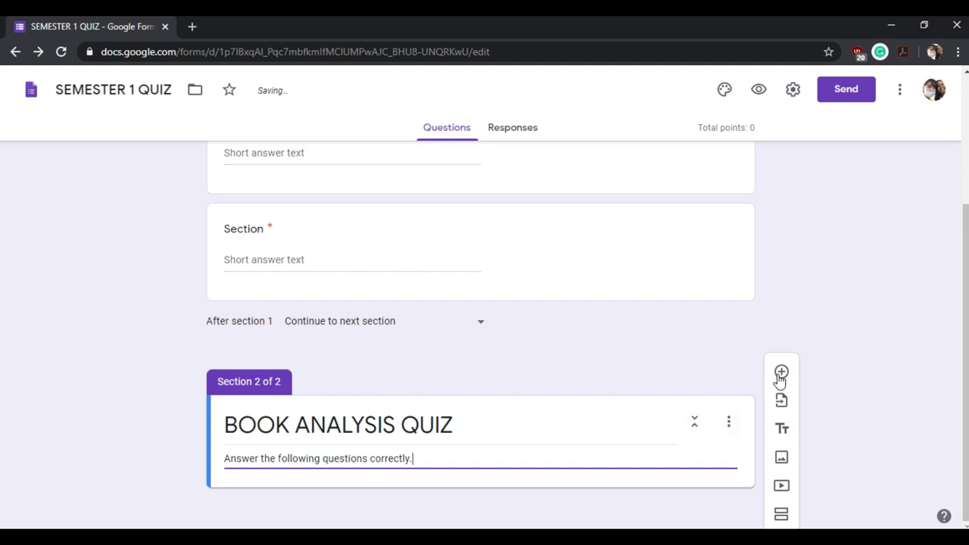
Add multiple-choice 'Author of To Kill A Mockingbird' with Harper Lee, Harper Collins and Unknown
click(781, 373)
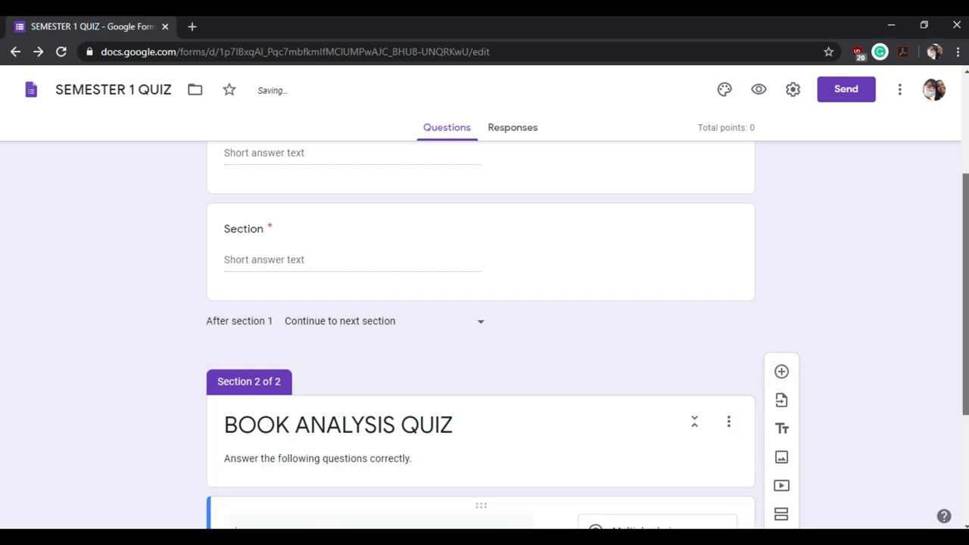
text(Author of To K)
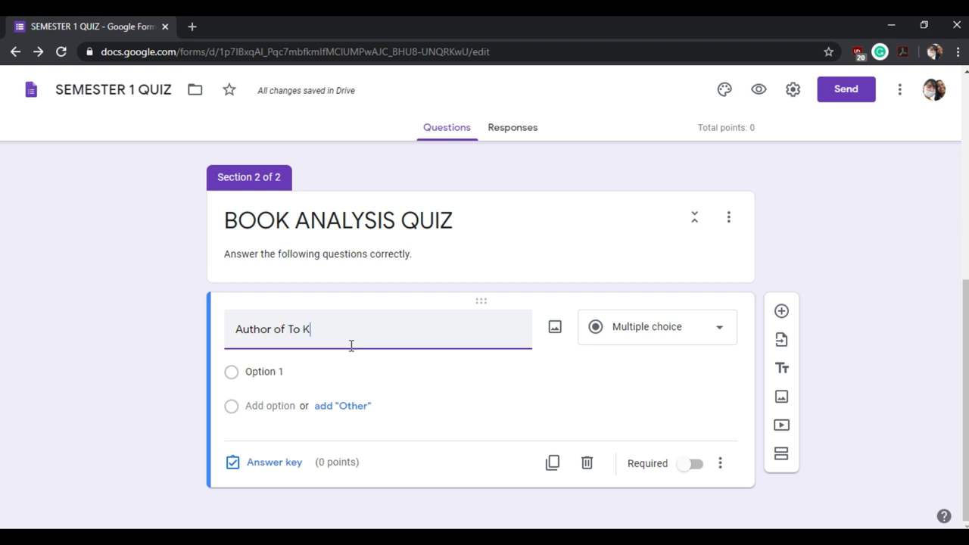
text(ill A Mockingbird)
click(350, 376)
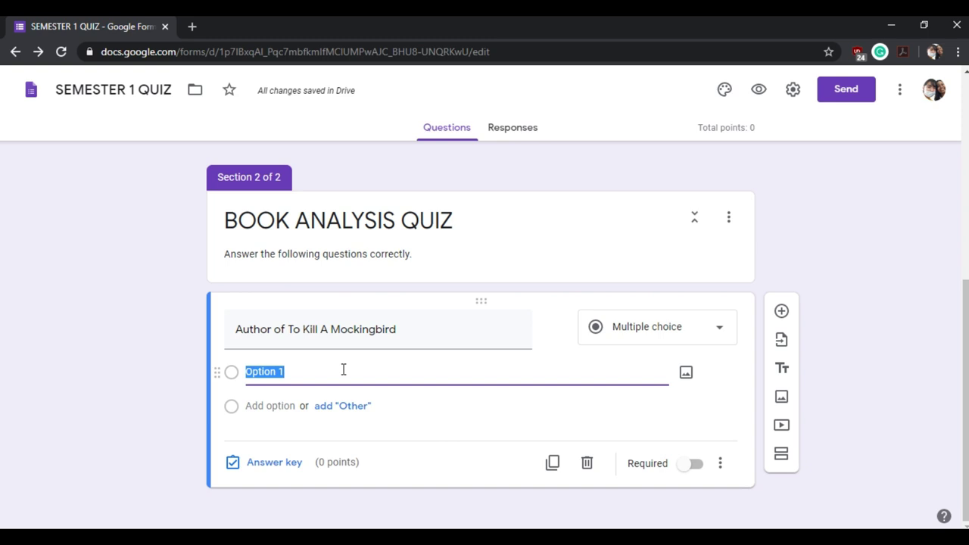
text(Harper Lee)
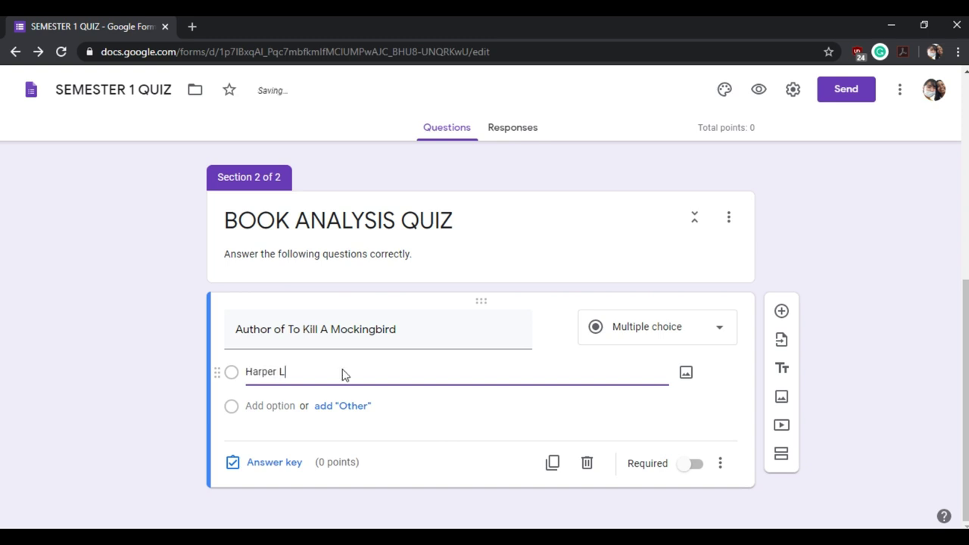
click(270, 406)
text(Ha)
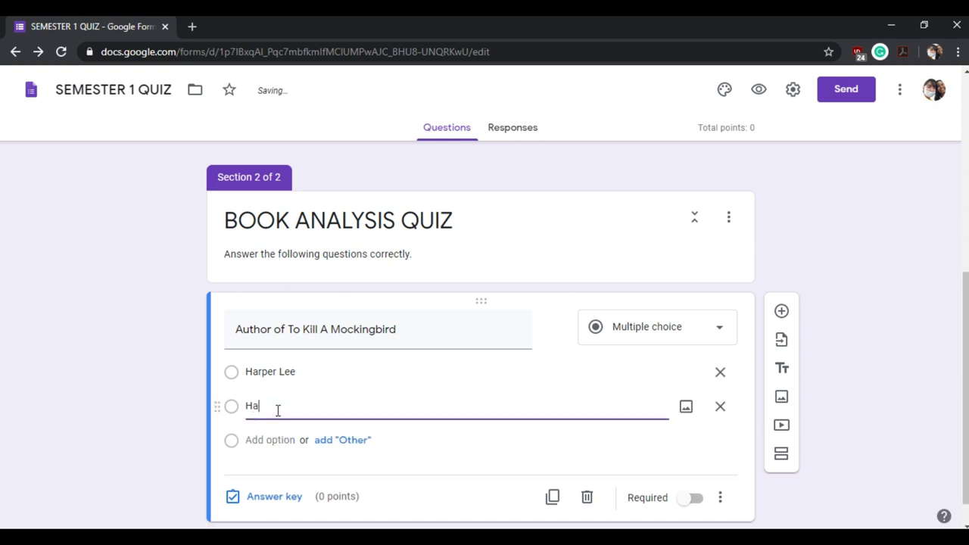
text(rper Collins)
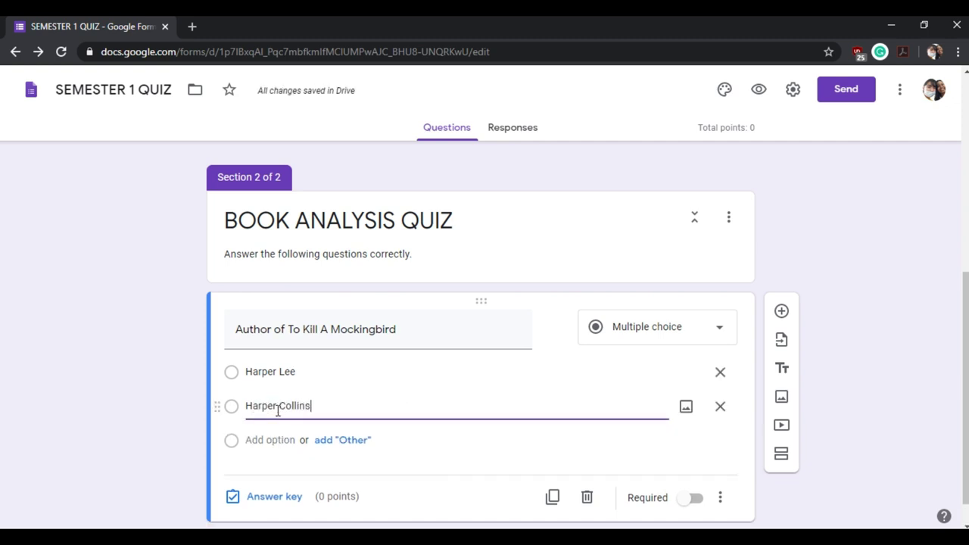
click(279, 437)
text(Unknown)
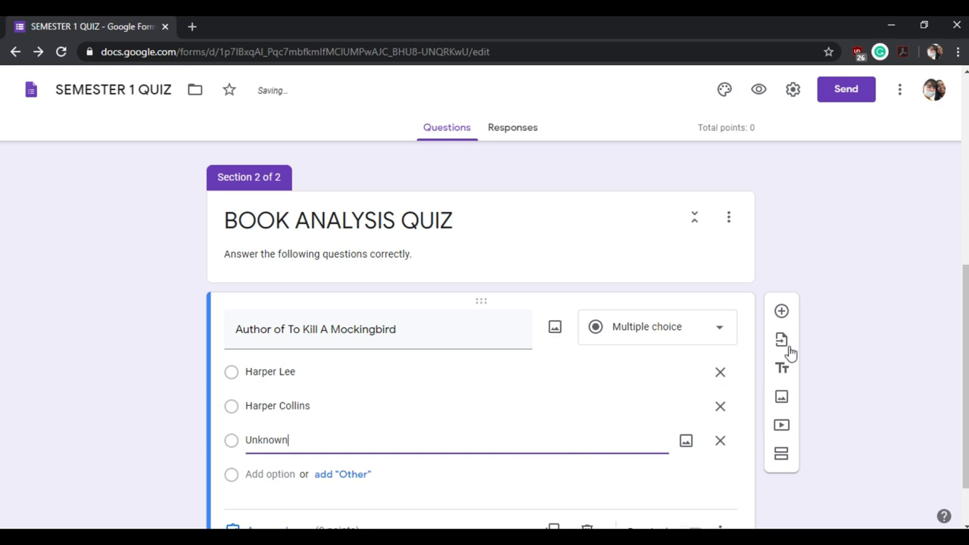
scroll(788, 349, down, 1)
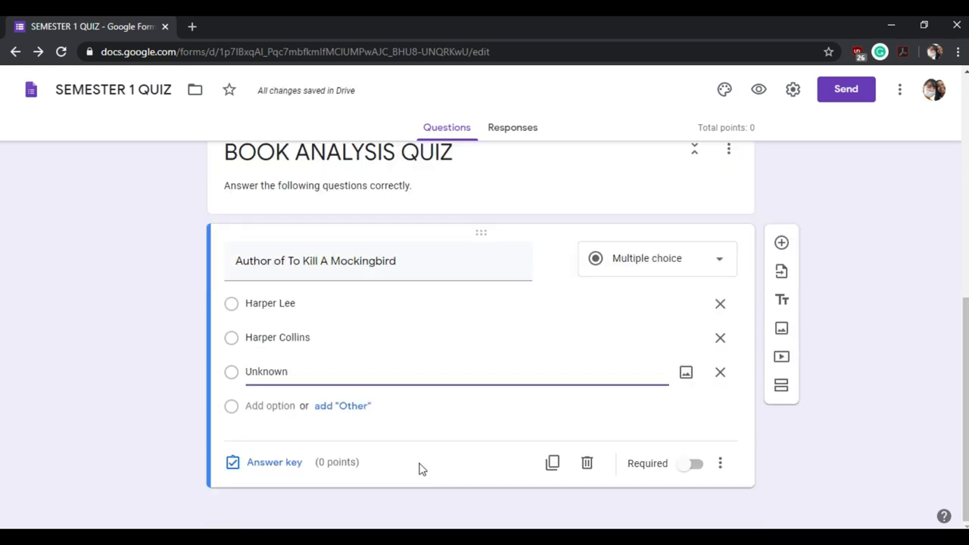
In the answer key, mark Harper Lee correct and set the question's points
click(262, 471)
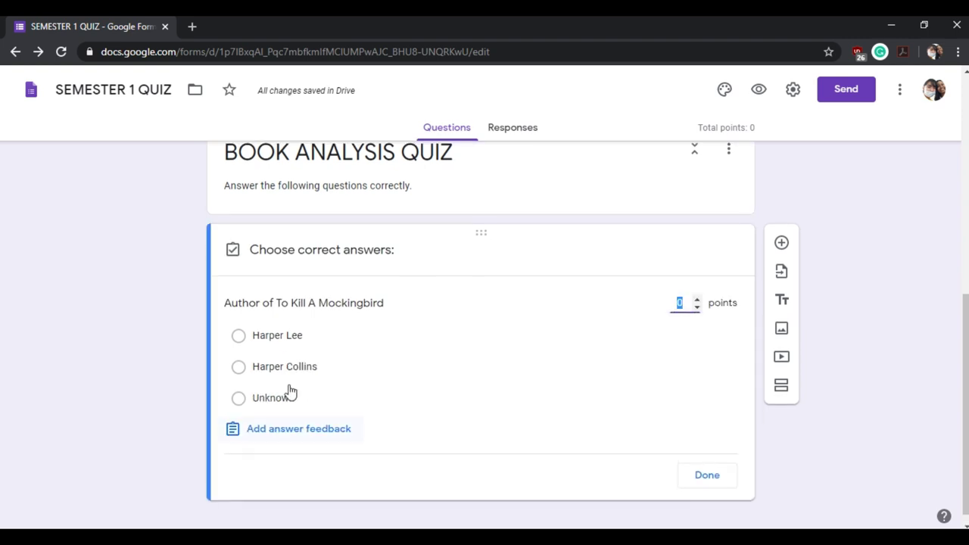
click(273, 338)
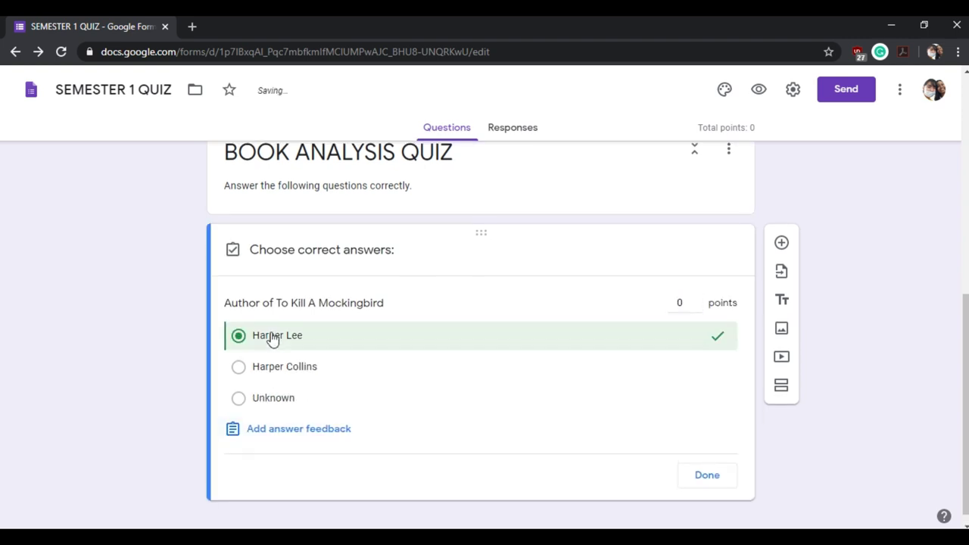
click(679, 302)
text(10)
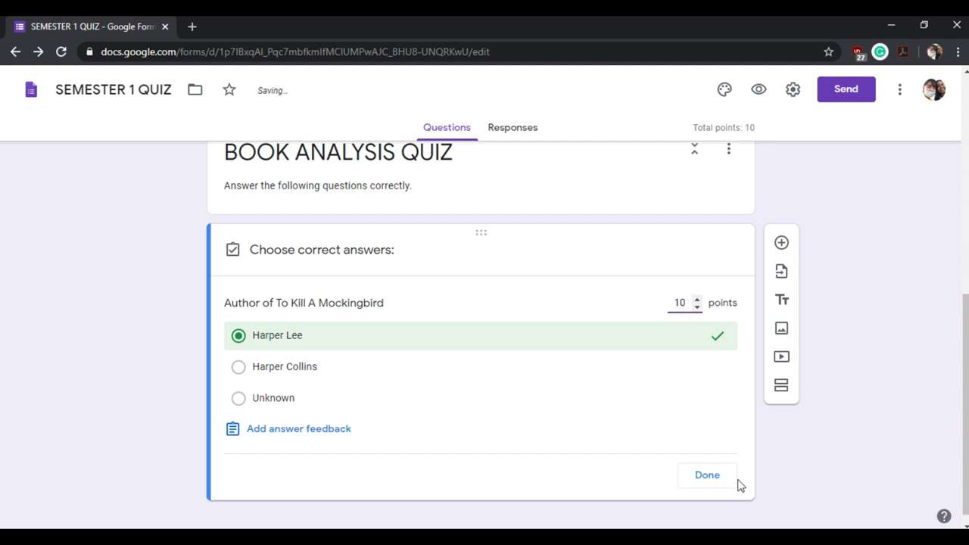
click(706, 489)
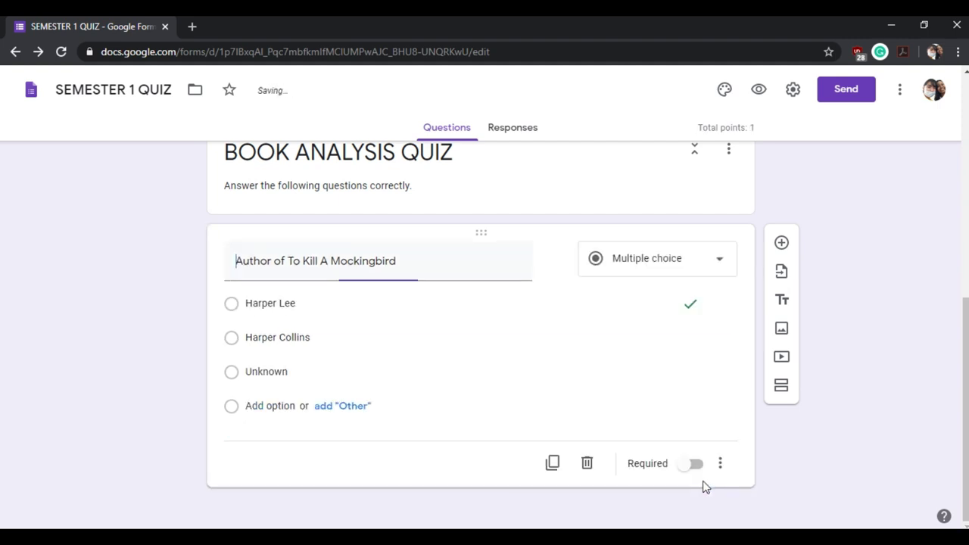
Choose the QUIZ SECTION form as the import source and tick all four questions
click(788, 250)
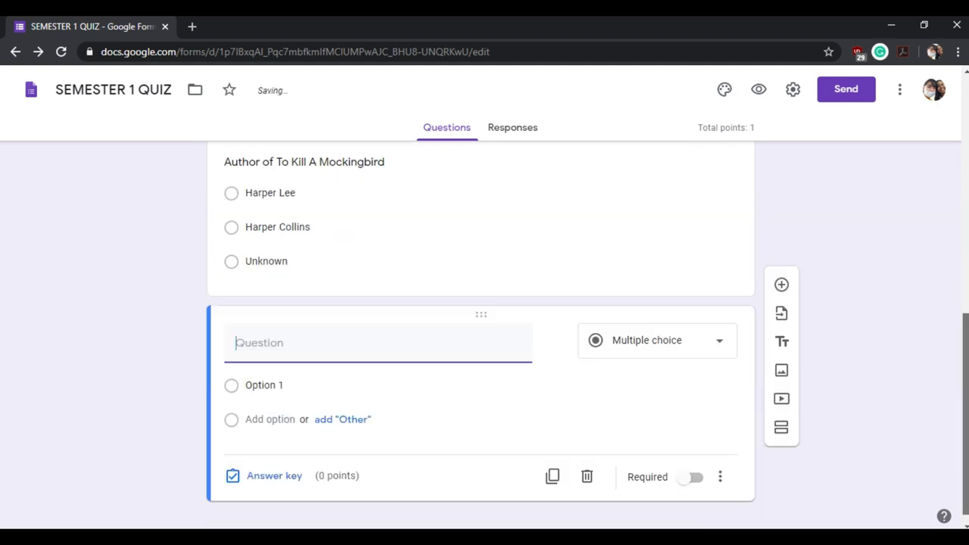
click(586, 465)
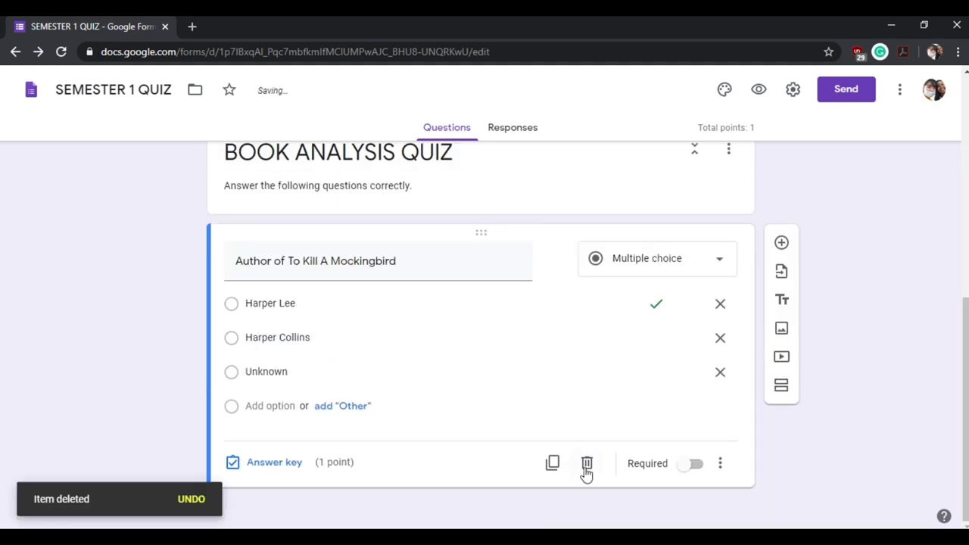
click(784, 274)
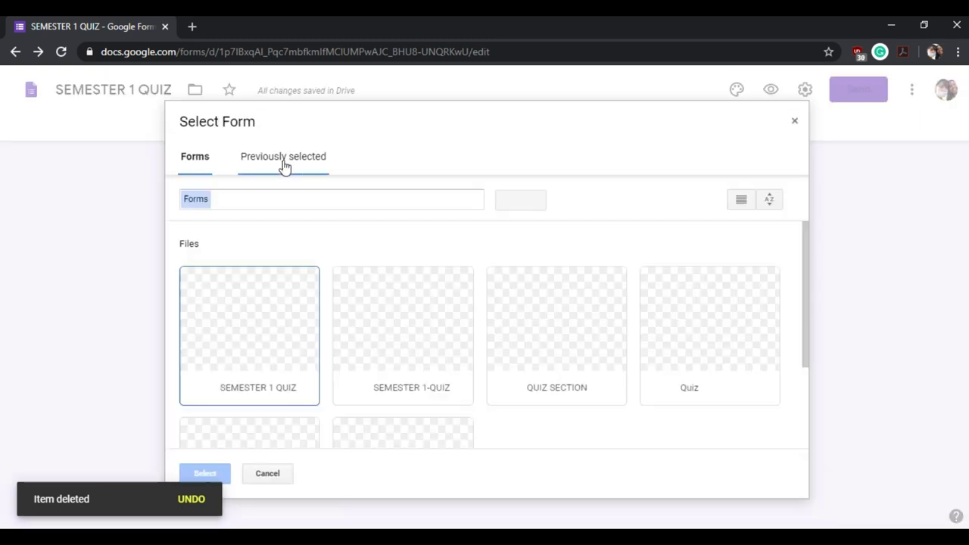
click(567, 347)
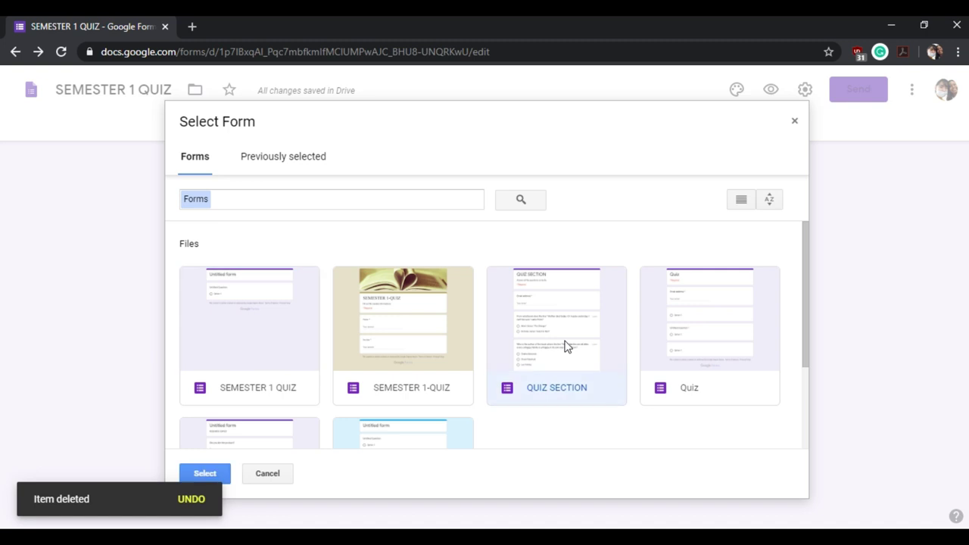
click(219, 472)
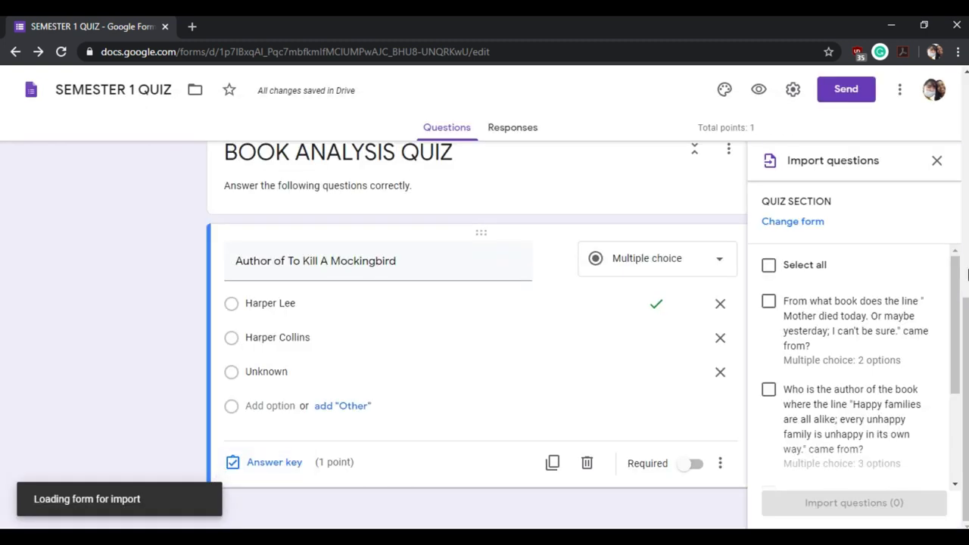
drag(957, 276, 957, 395)
drag(960, 356, 900, 277)
click(777, 265)
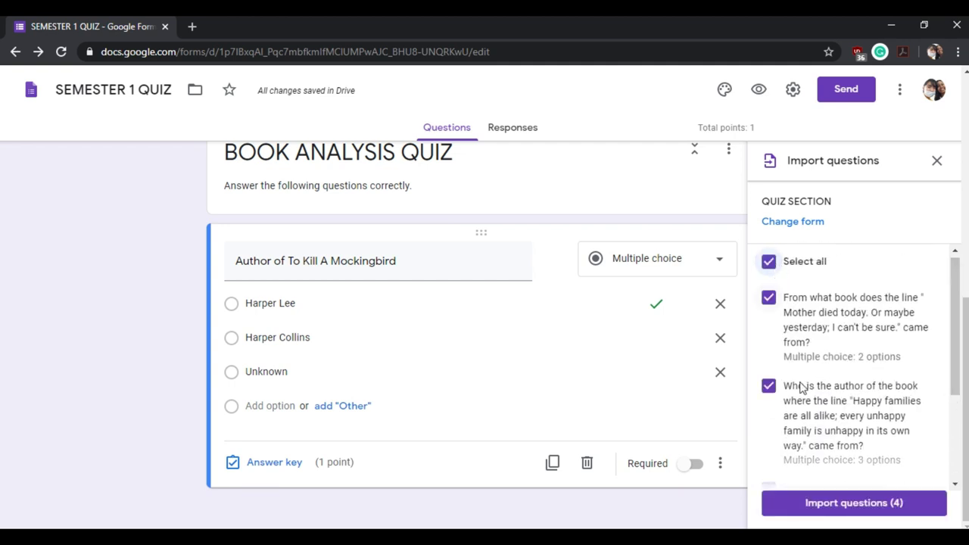
Import the four ticked QUIZ SECTION questions, bringing the quiz total to 23 points
click(859, 513)
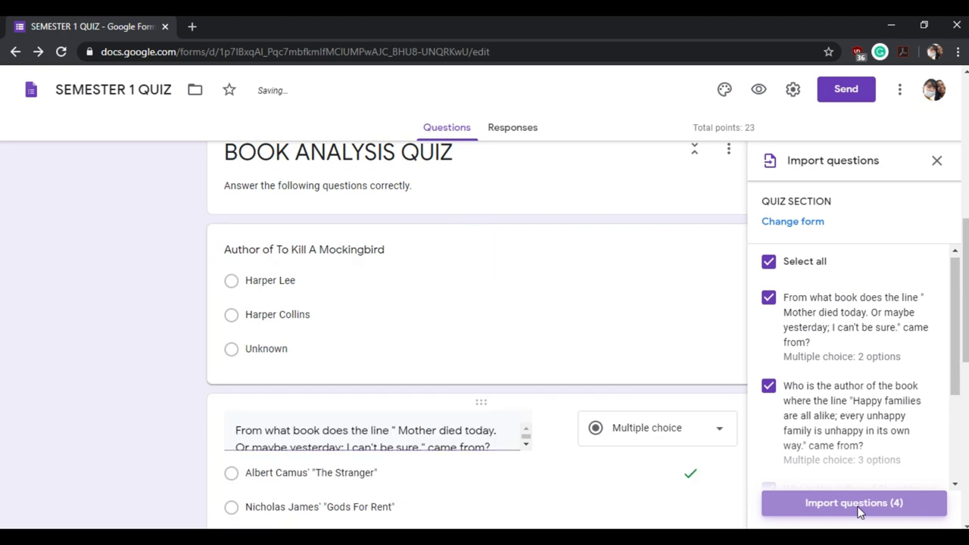
scroll(480, 339, down, 6)
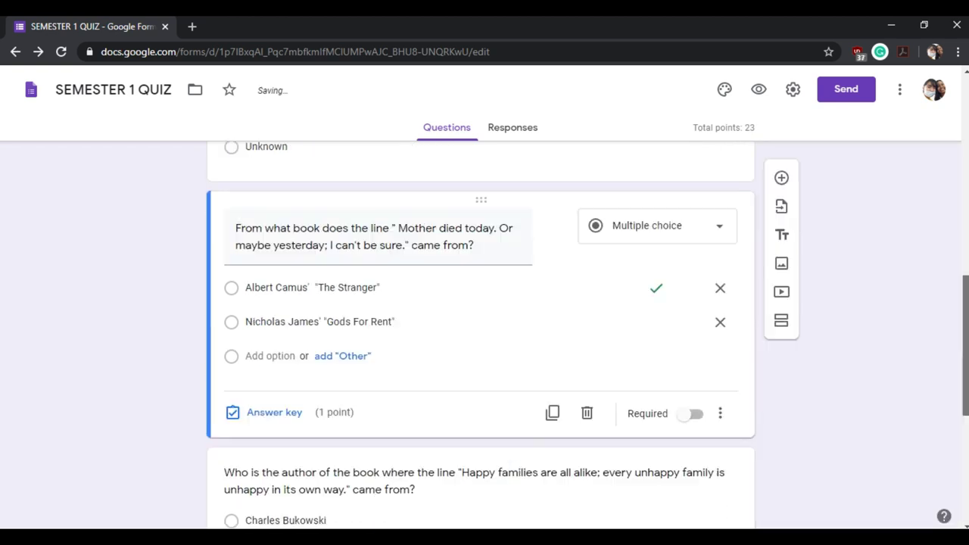
scroll(480, 339, up, 3)
scroll(656, 335, down, 1)
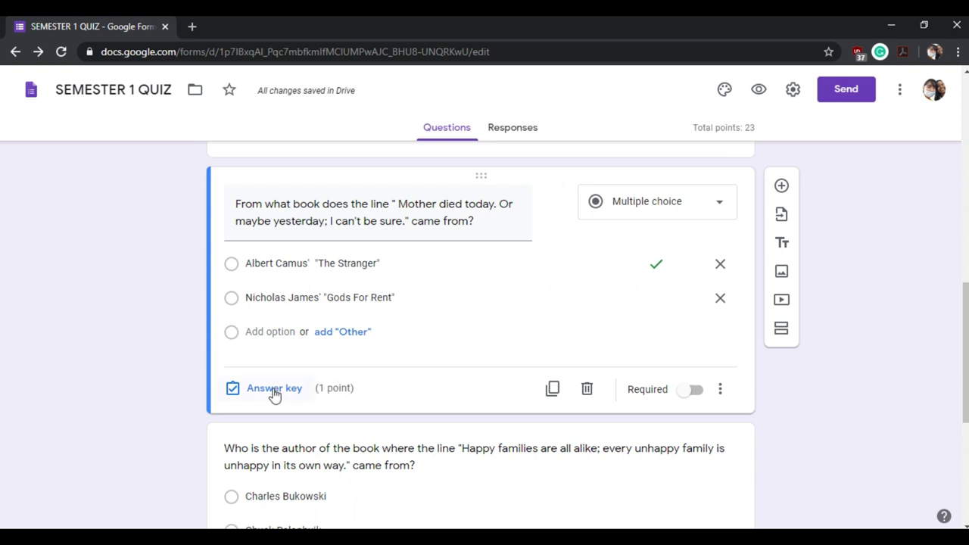
scroll(965, 356, down, 1)
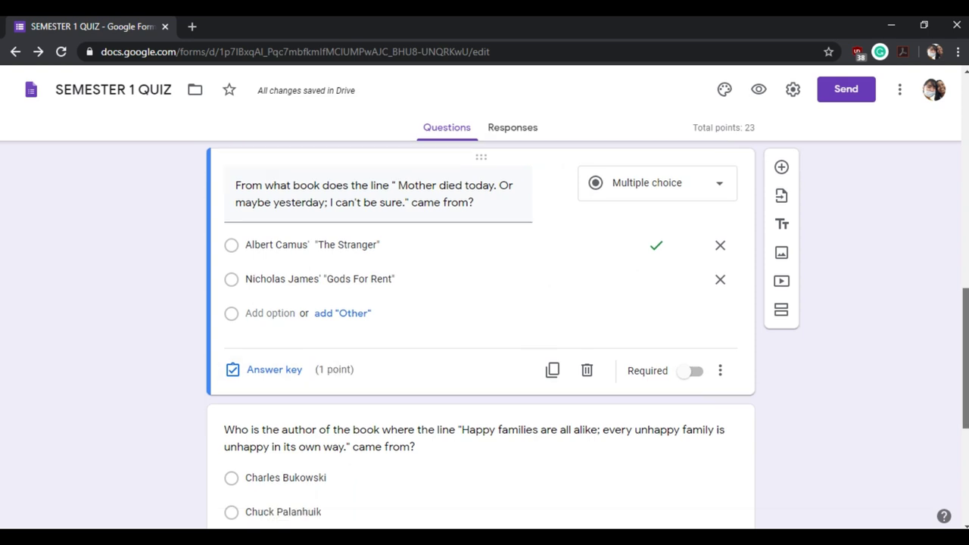
scroll(965, 356, down, 3)
scroll(965, 356, up, 4)
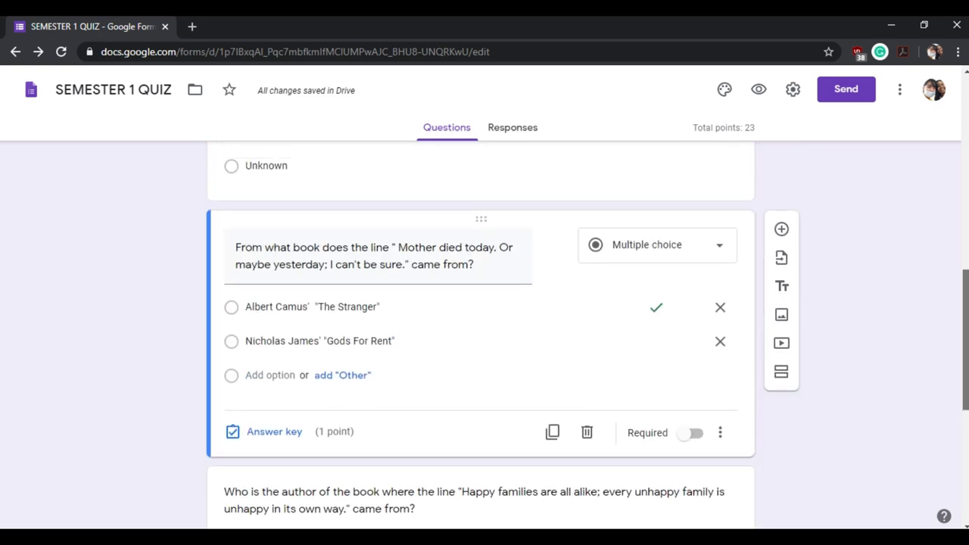
scroll(519, 301, down, 4)
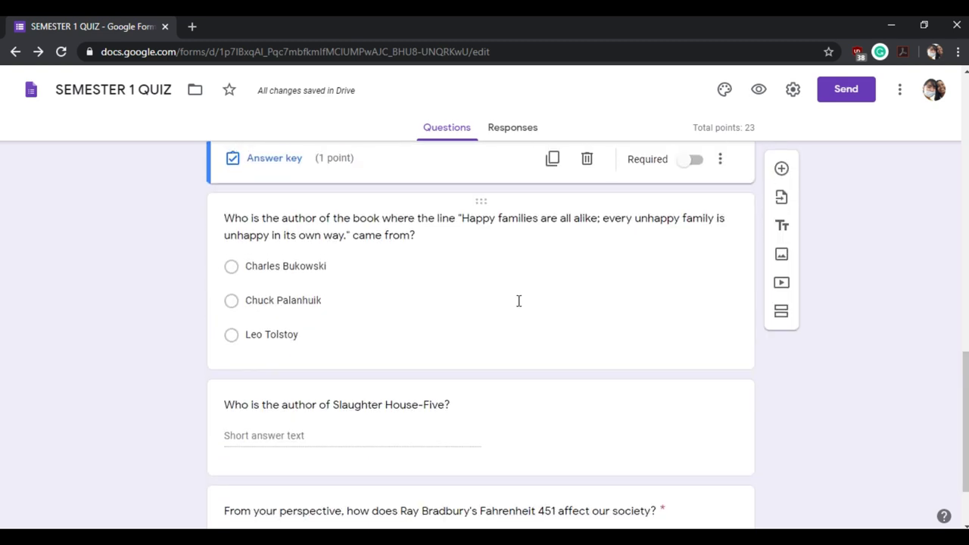
Review the imported Happy families and Fahrenheit 451 questions
click(467, 290)
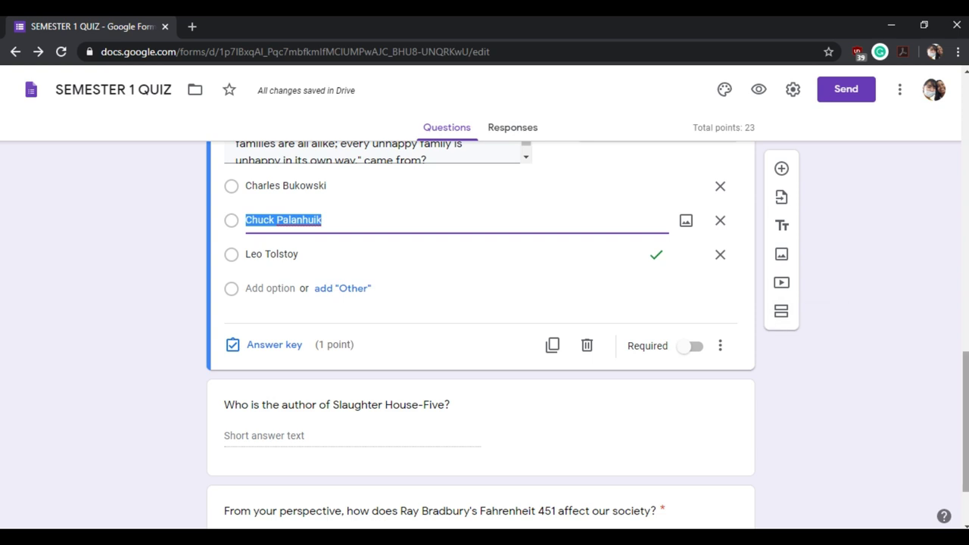
scroll(965, 417, down, 2)
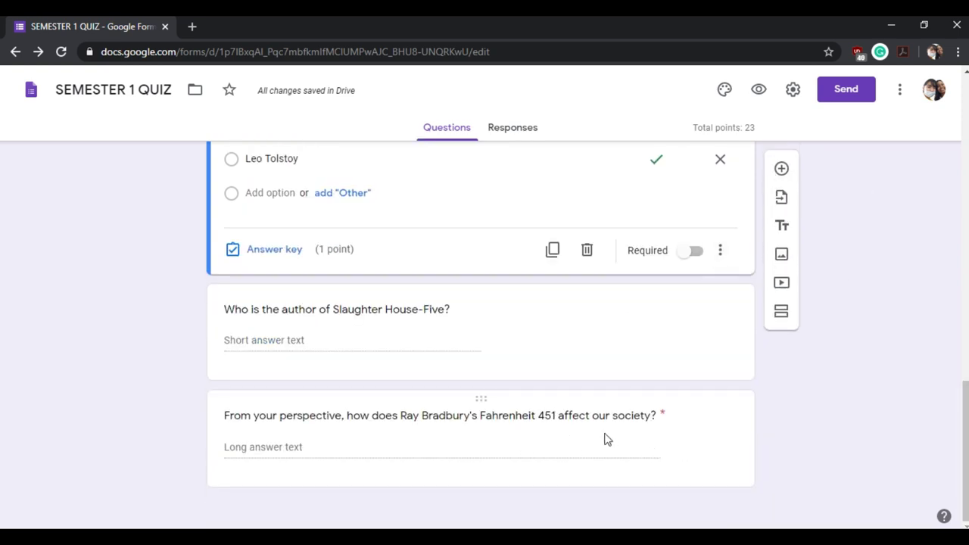
click(711, 427)
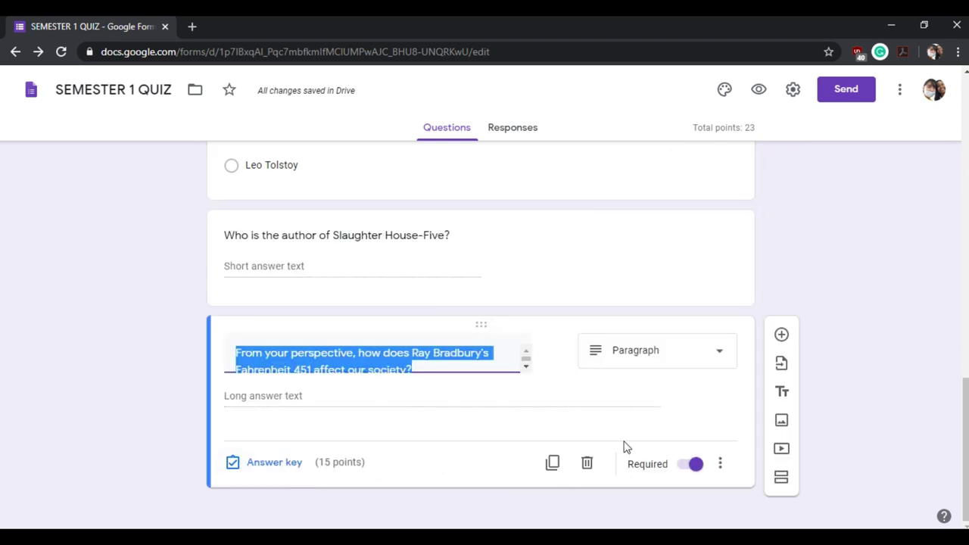
Add a multiple-choice question after Fahrenheit 451 and upload a red image to it
click(781, 337)
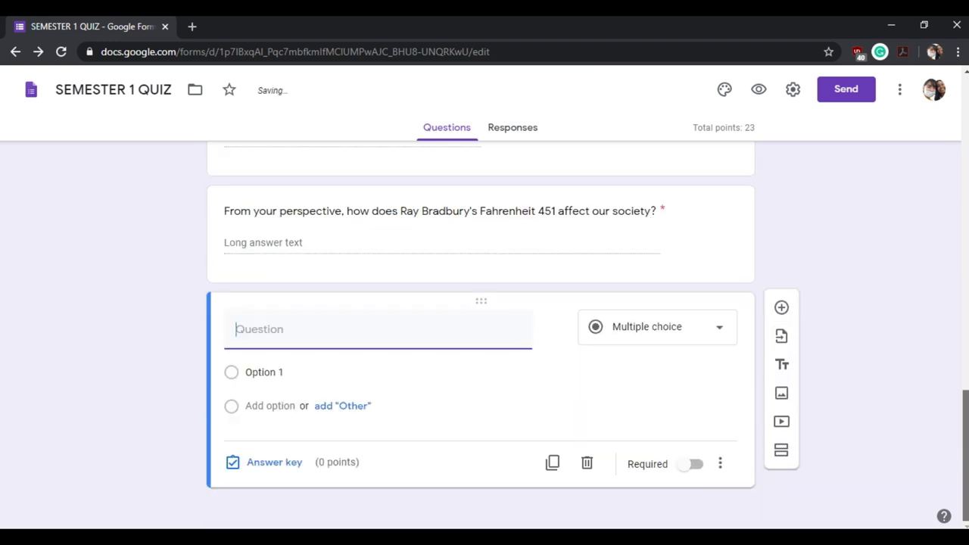
click(556, 331)
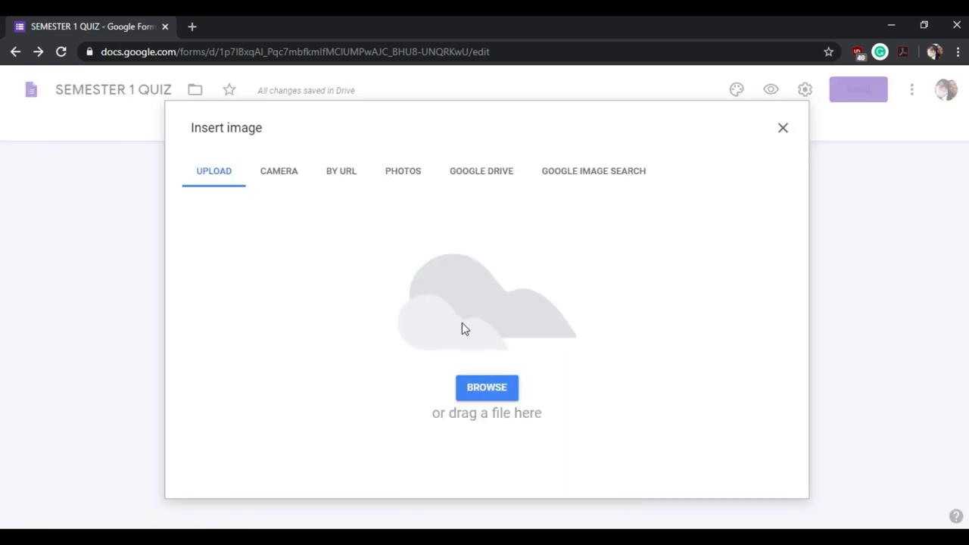
click(487, 389)
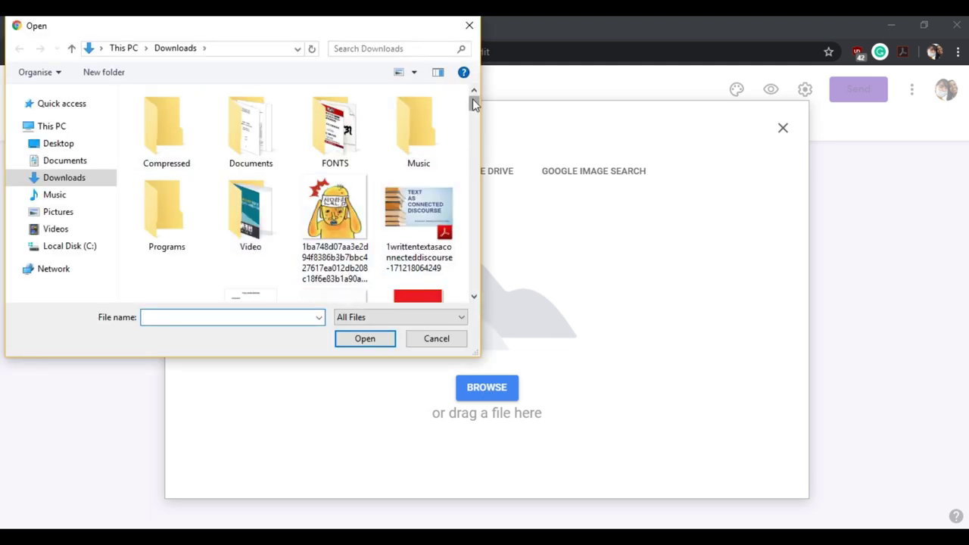
scroll(473, 104, down, 3)
double_click(420, 198)
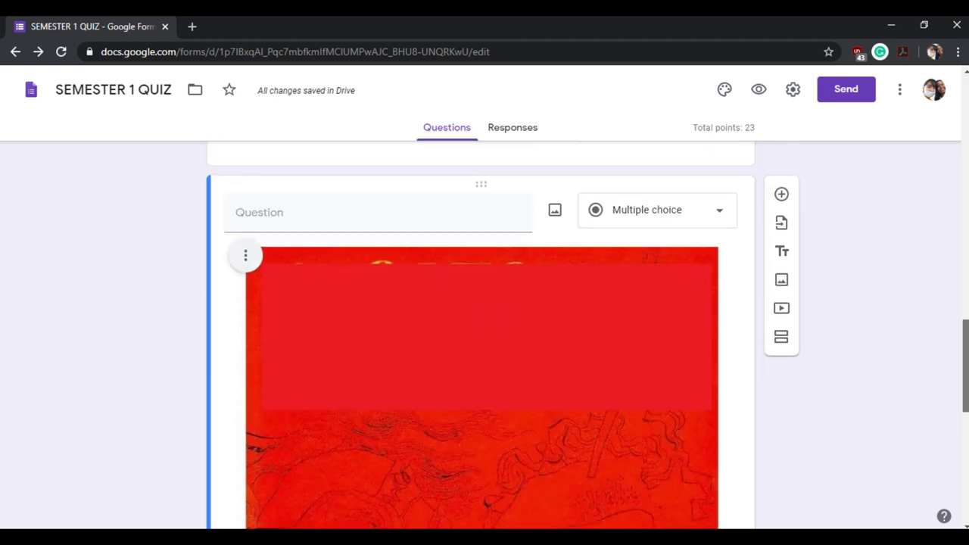
Title the image question "[BONUS] Identify the book below." as a short-answer item
click(372, 209)
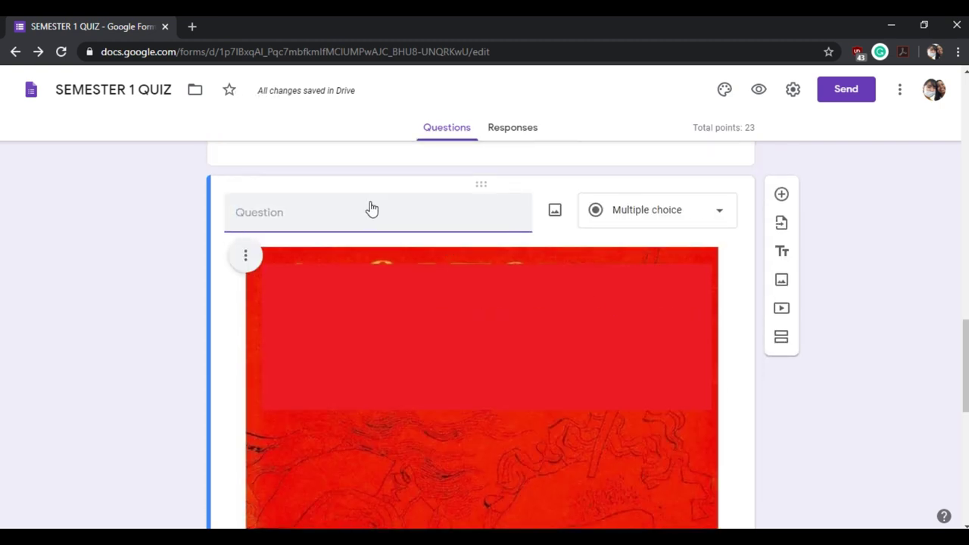
text([BONUS[)
key(BackSpace)
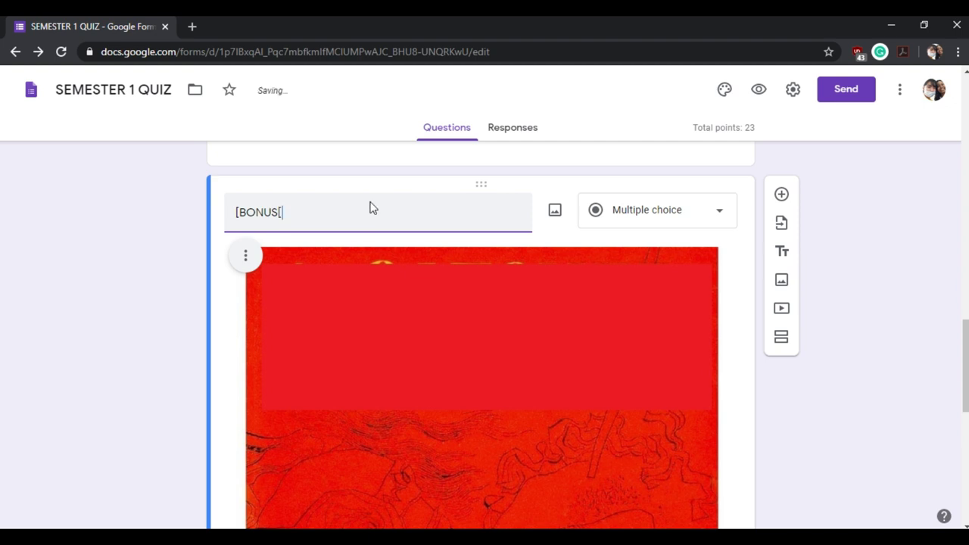
key(BackSpace)
text(])
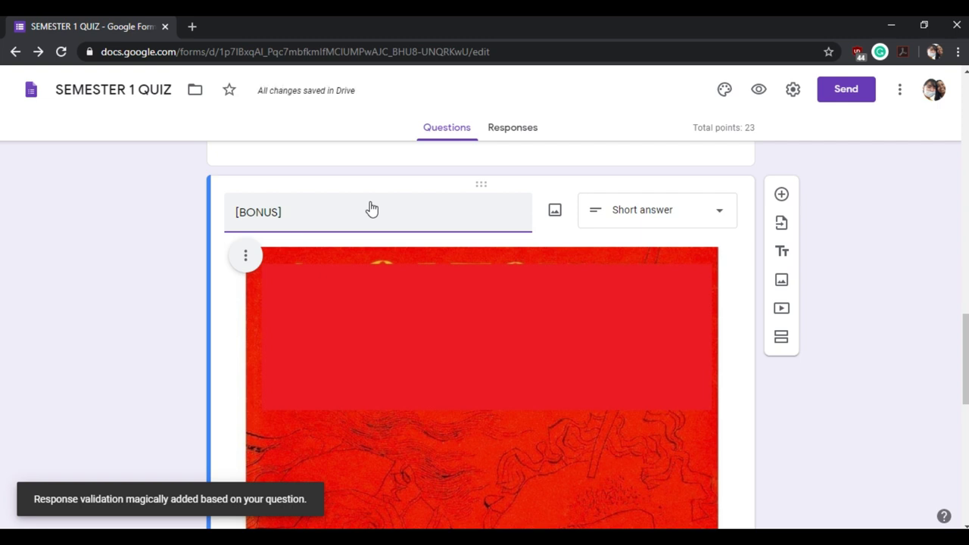
text( Identify)
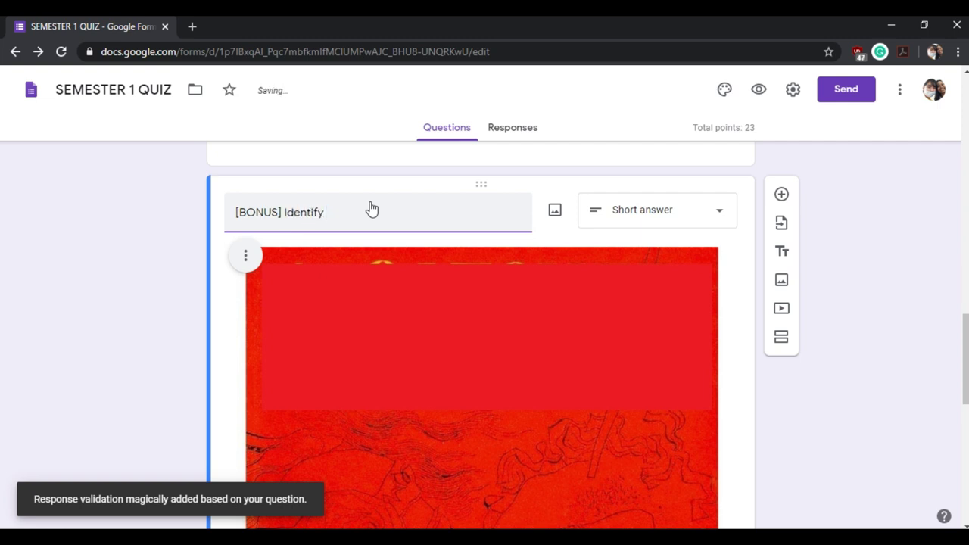
text( the boo)
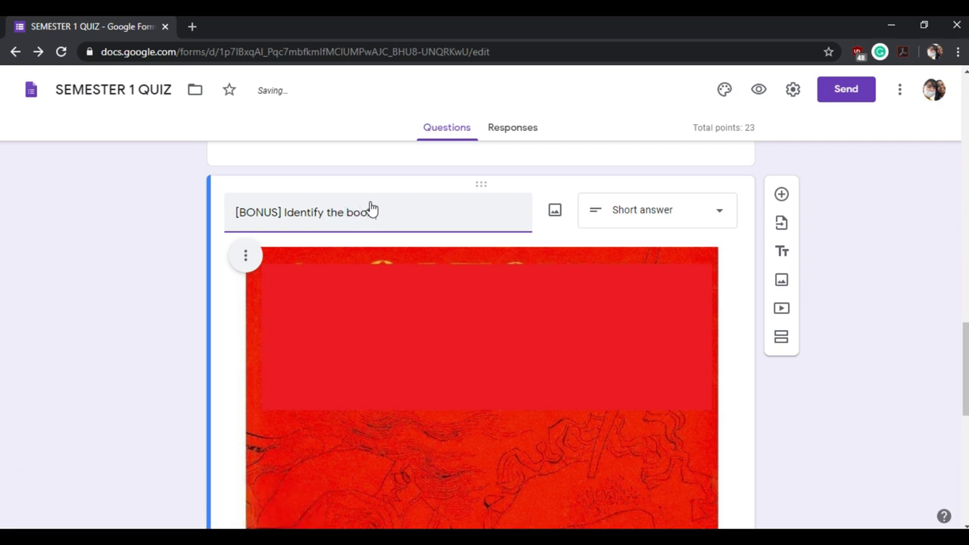
text(k below.)
drag(966, 369, 966, 474)
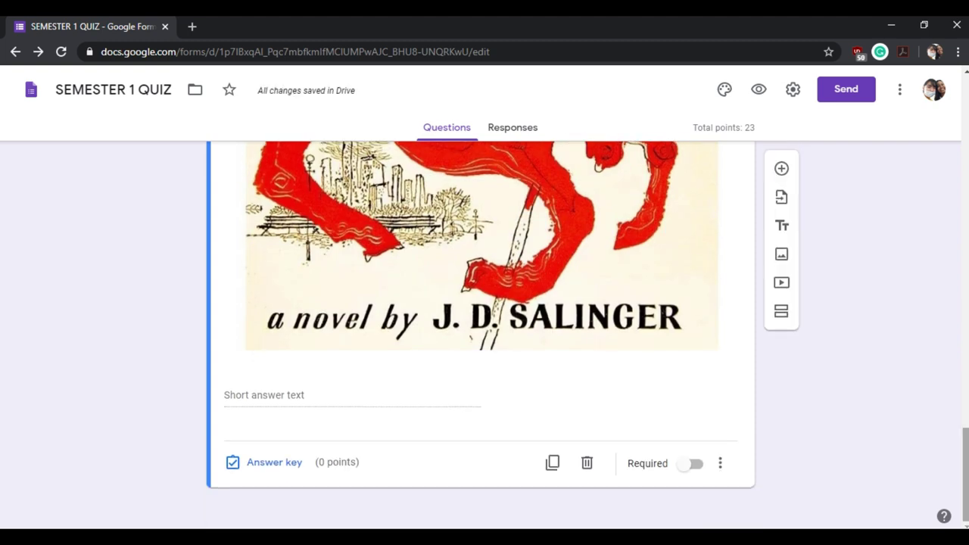
Accept "Catcher in the Rye" and "The Catcher in the Rye" as answers, marking all others incorrect
click(242, 465)
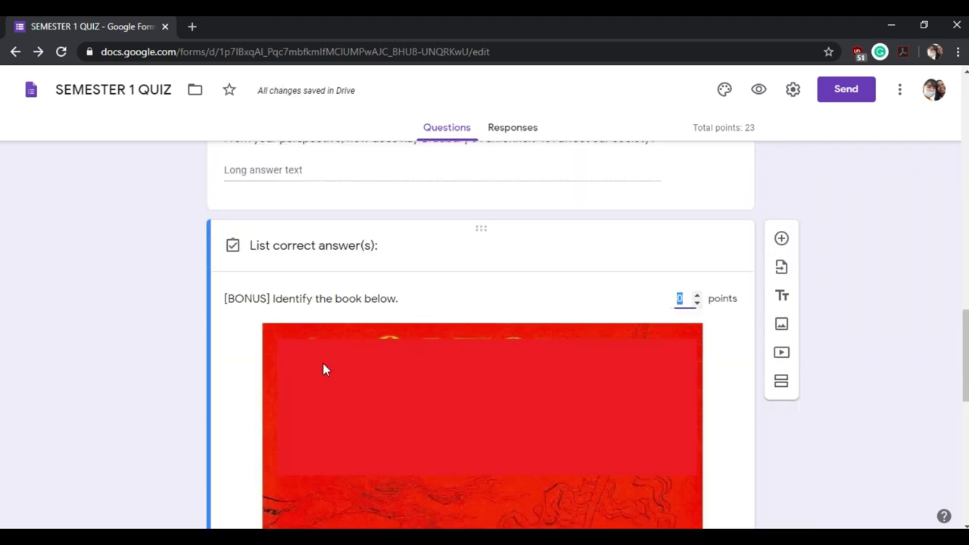
scroll(454, 383, down, 6)
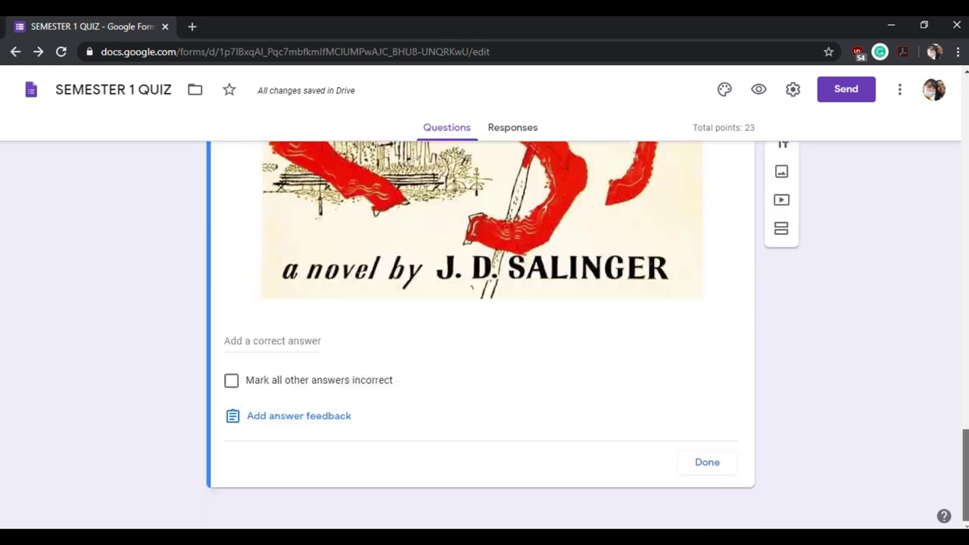
text(C)
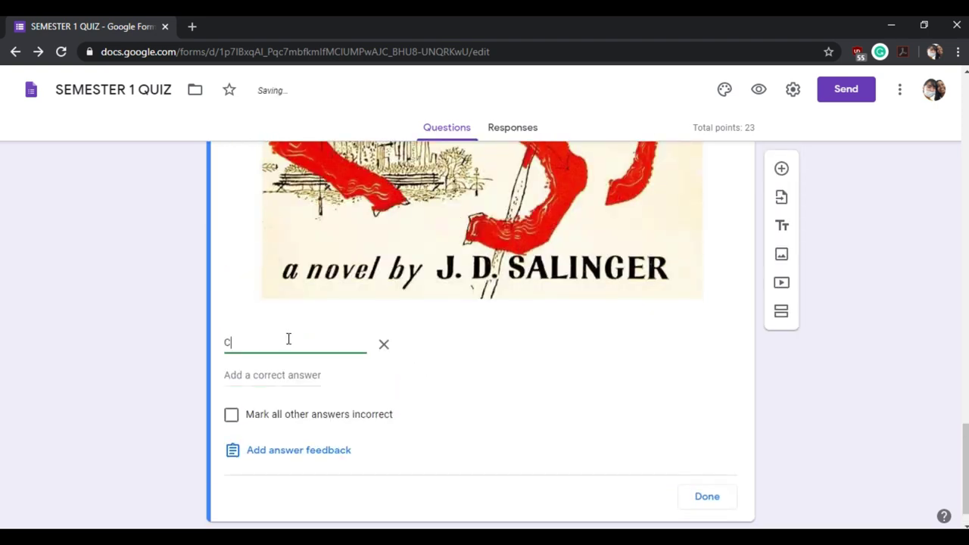
text(atcher in t)
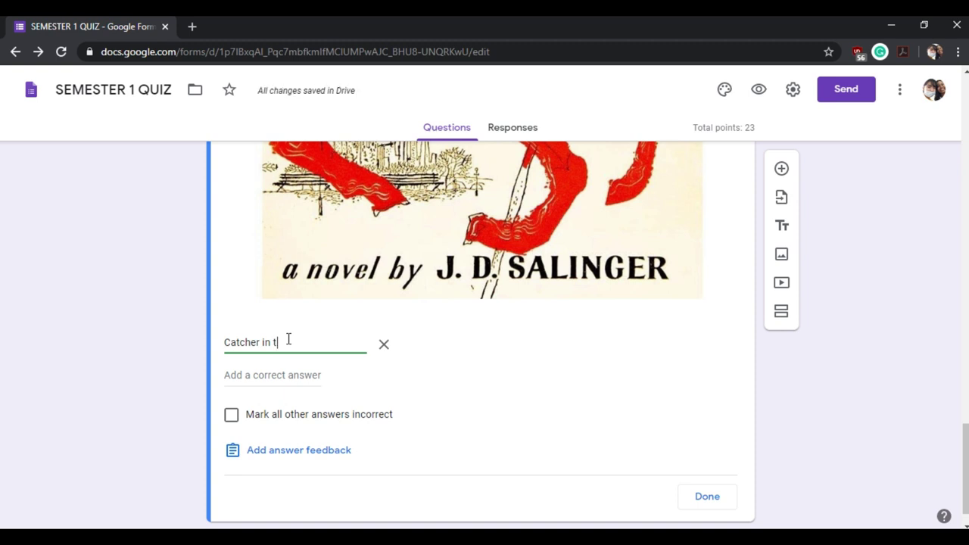
text(he Rye)
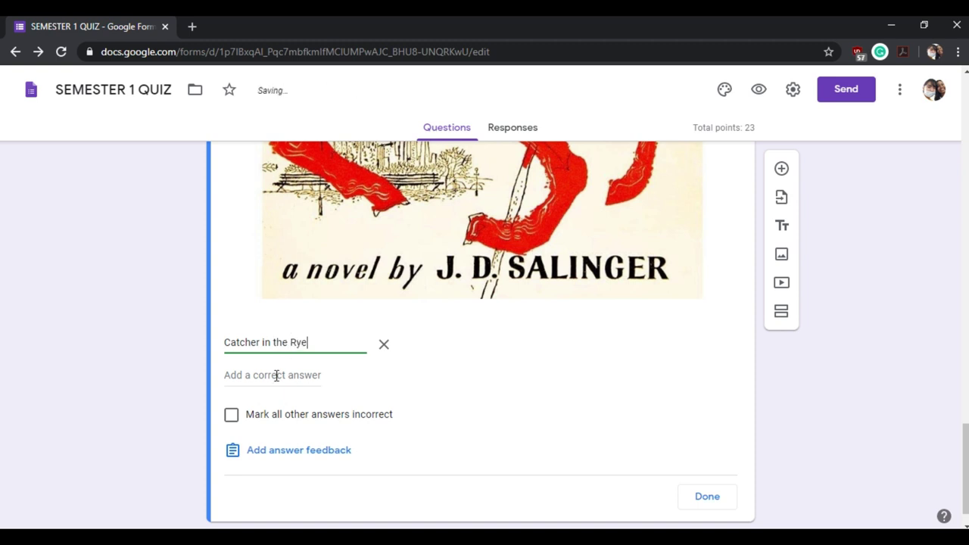
text(The)
key(BackSpace)
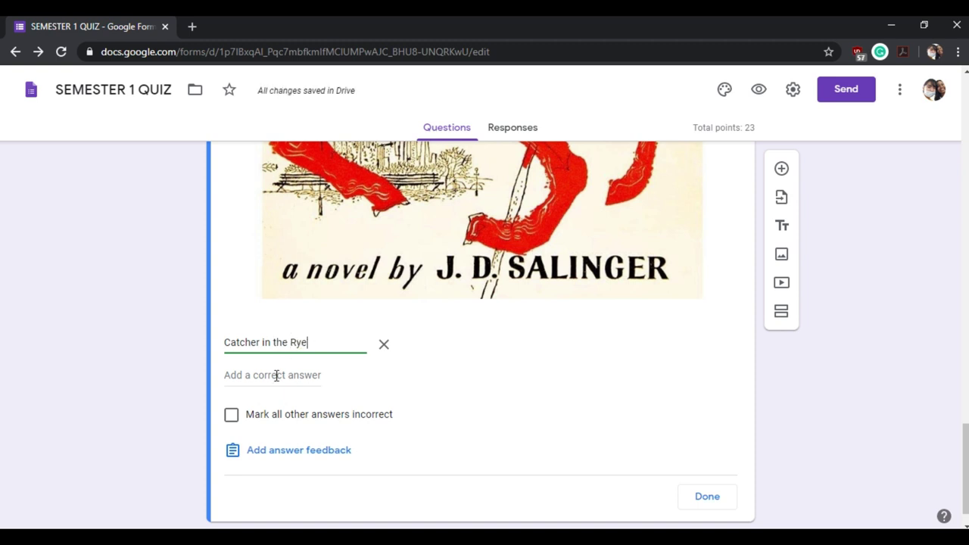
click(276, 376)
text(The)
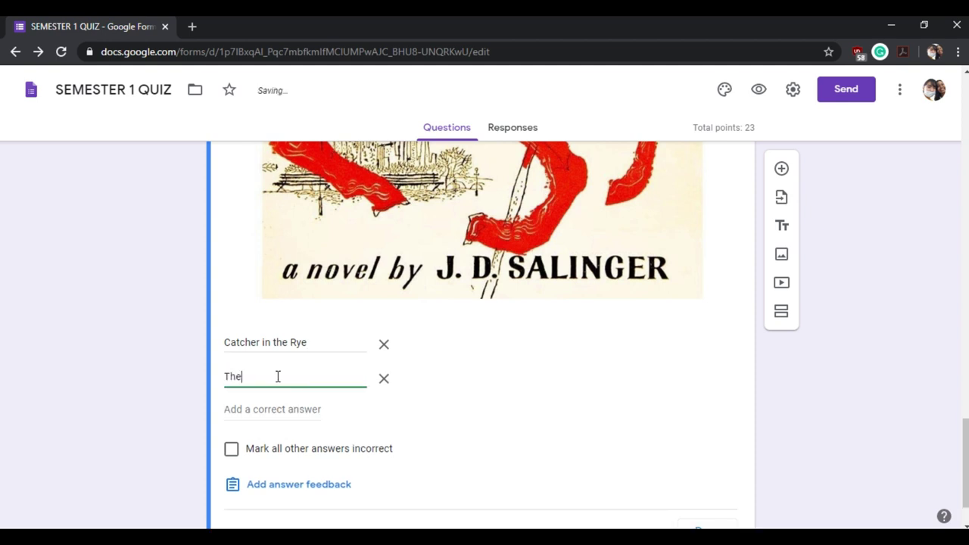
text( Catcher in the Rye)
click(289, 451)
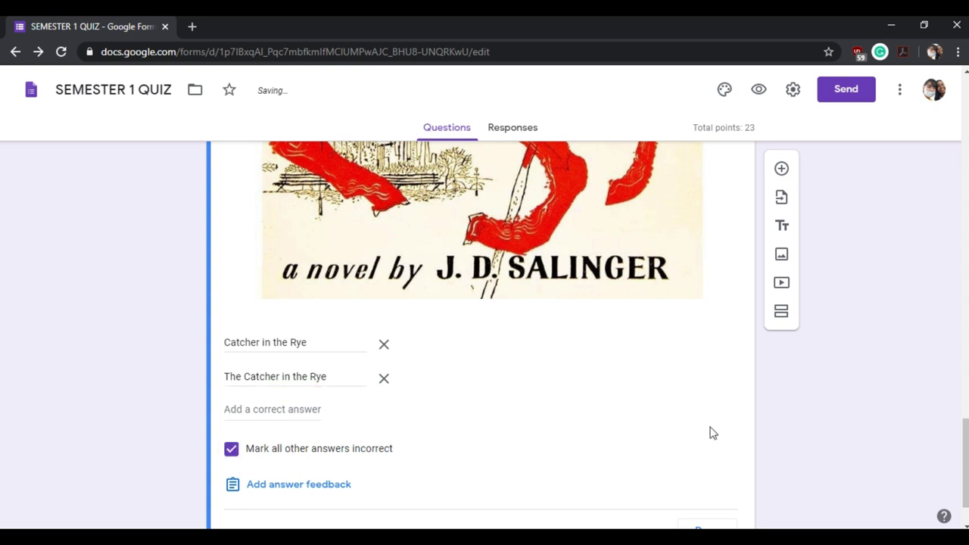
scroll(965, 462, down, 1)
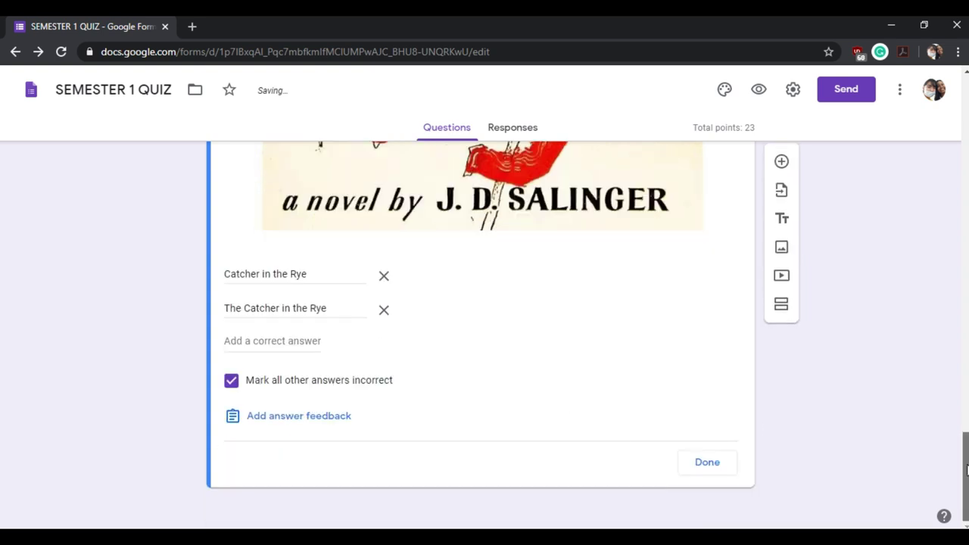
click(707, 463)
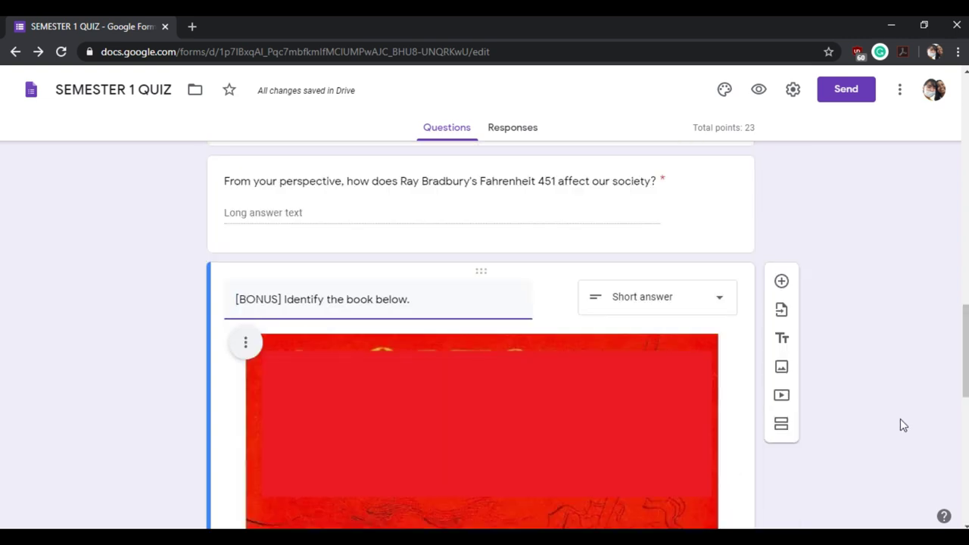
Make the bonus question worth 7 points in the answer key
scroll(901, 420, down, 5)
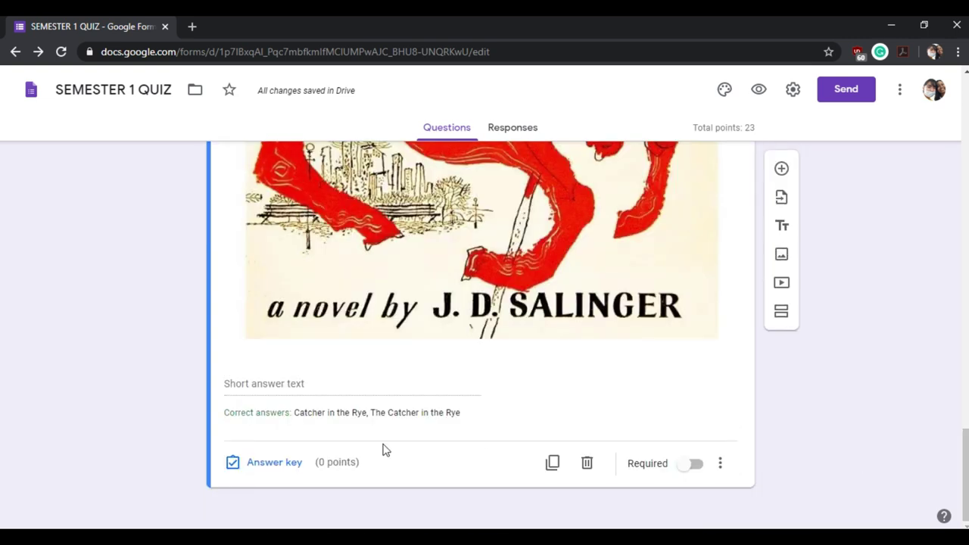
click(277, 464)
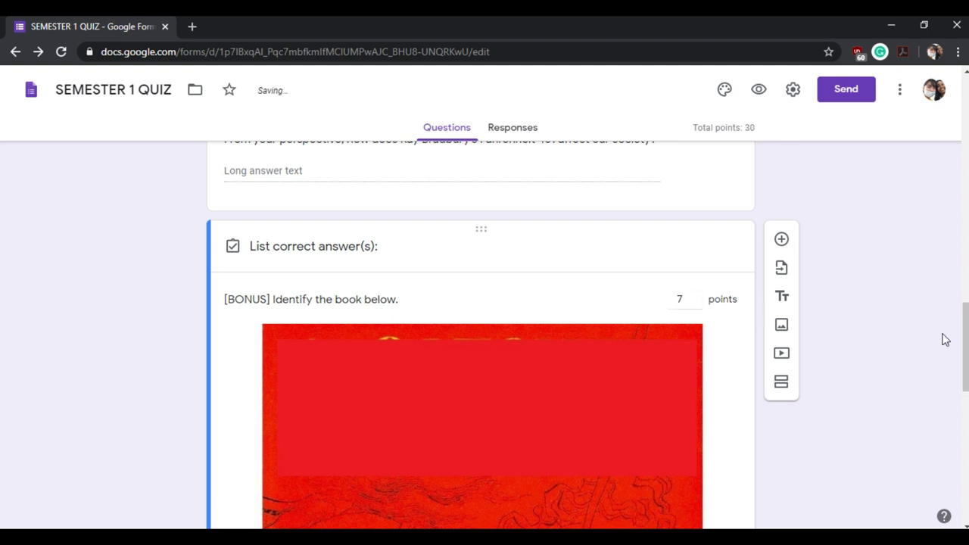
drag(963, 337, 963, 469)
click(707, 463)
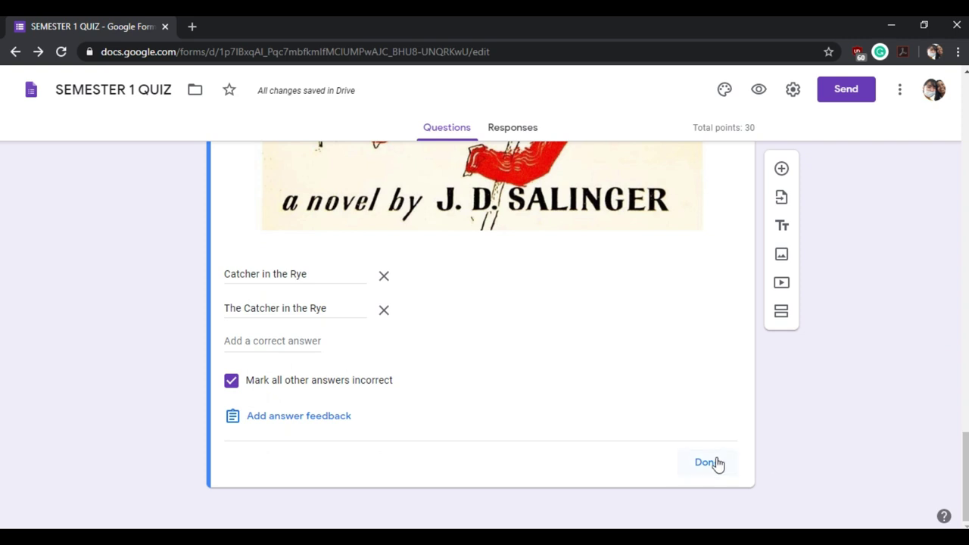
Search YouTube for exurb1a and insert "The Moon is a Door to Forever" below the bonus question
mouse_move(963, 350)
mouse_down()
mouse_move(963, 389)
mouse_move(963, 360)
mouse_up()
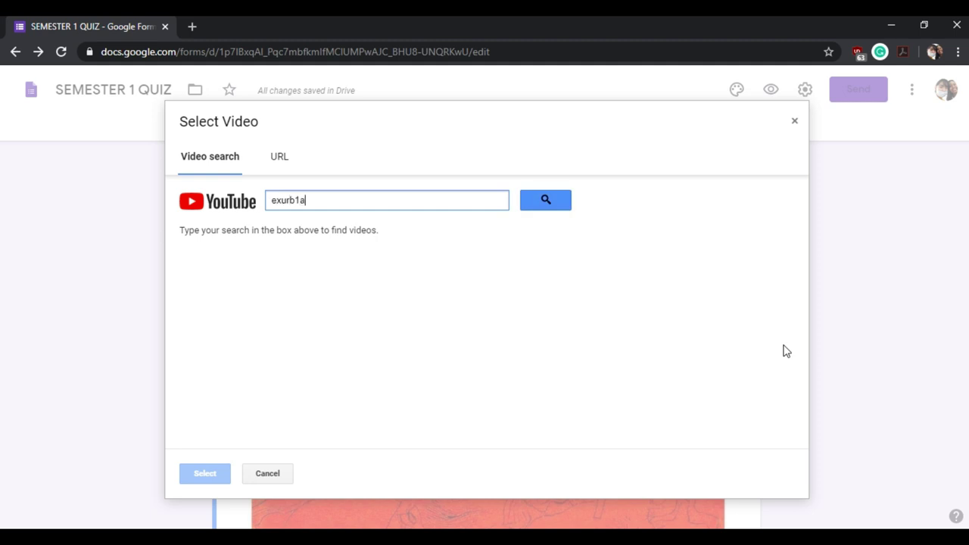
key(Return)
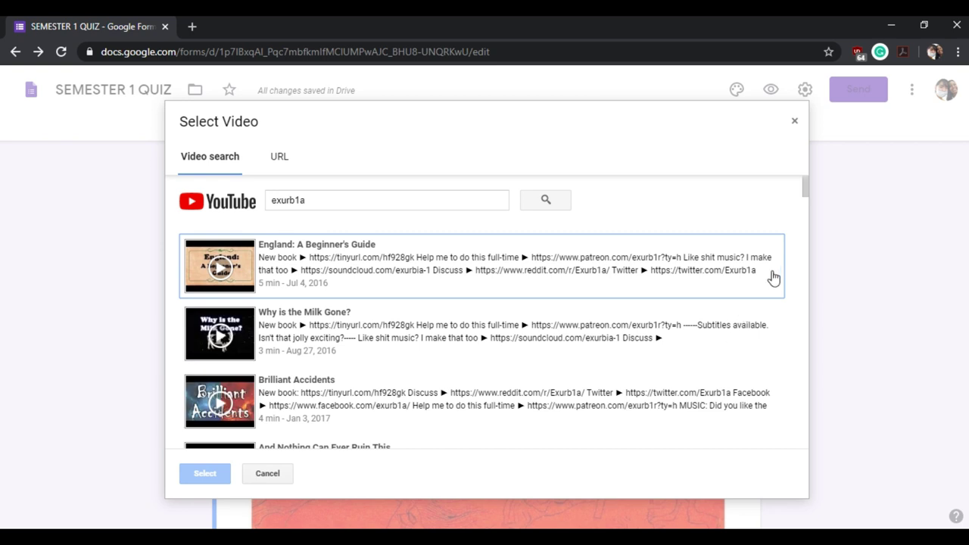
drag(807, 192, 806, 221)
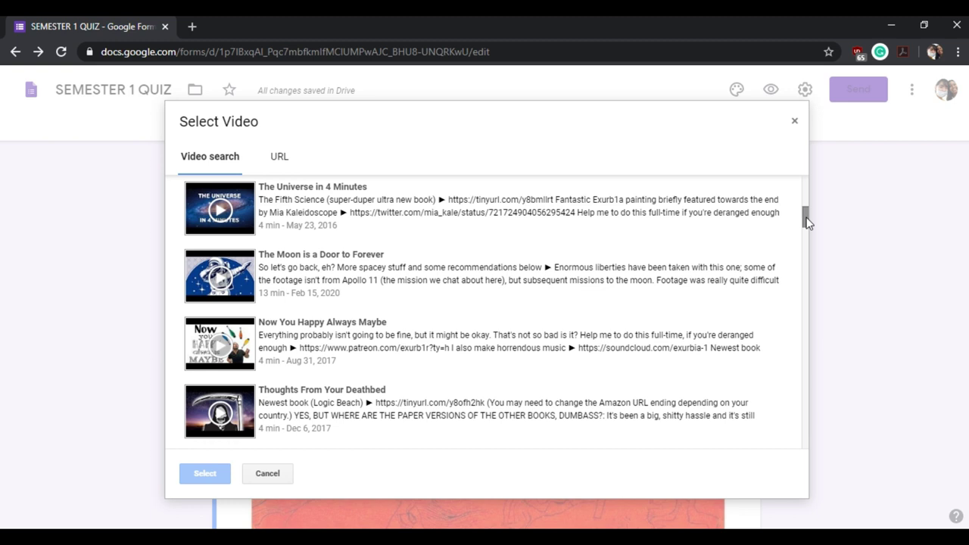
click(221, 278)
click(205, 474)
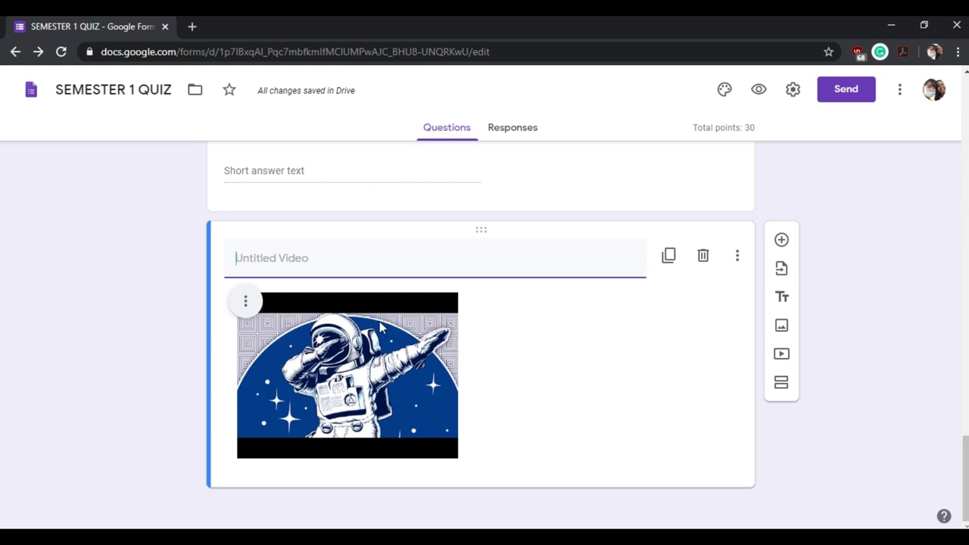
Type the video title "Watch the video,it will be discussed on our next meeting."
text(Watch the video,it)
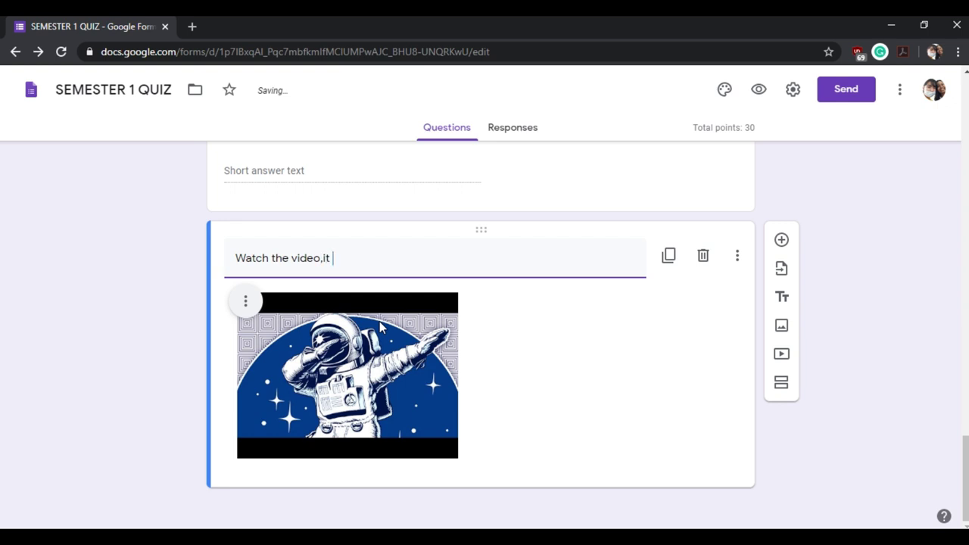
text(be discussed on our next)
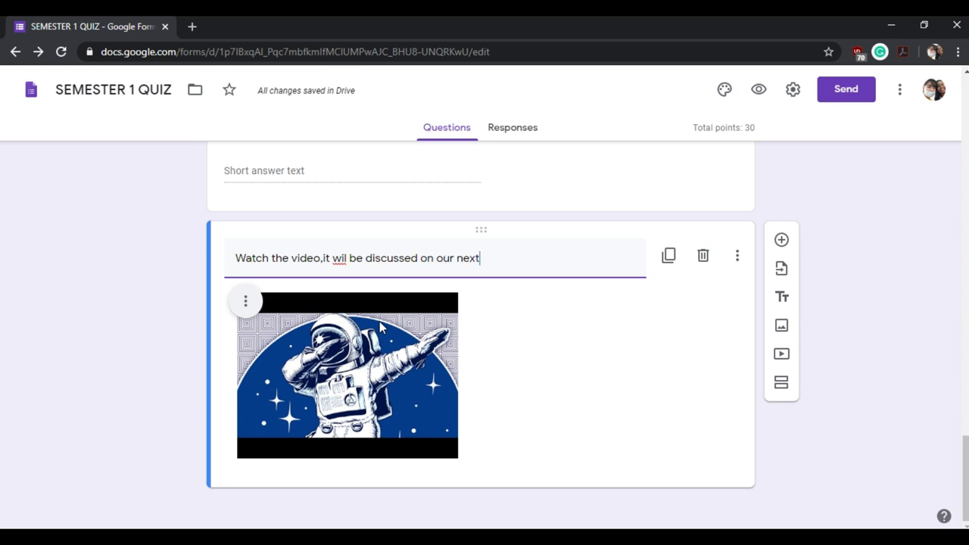
text( l)
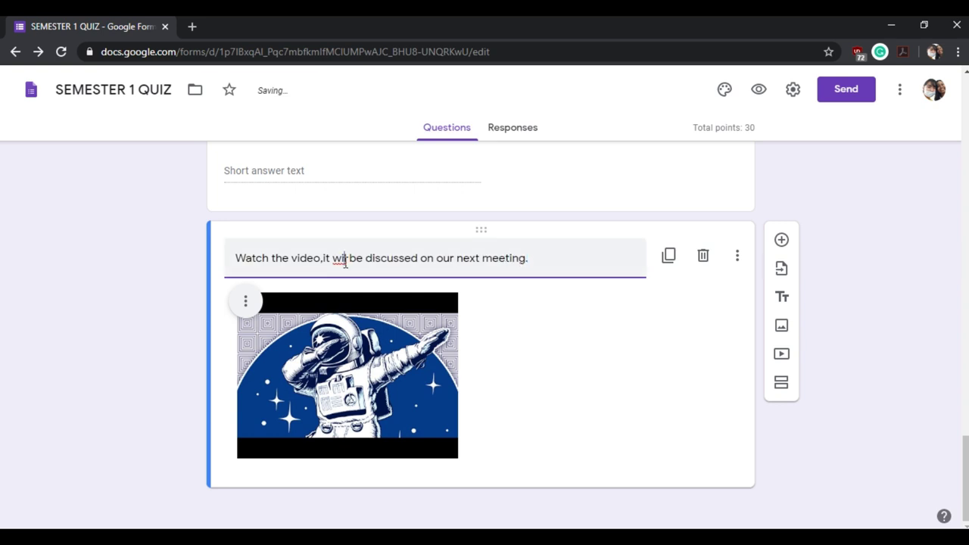
text(l)
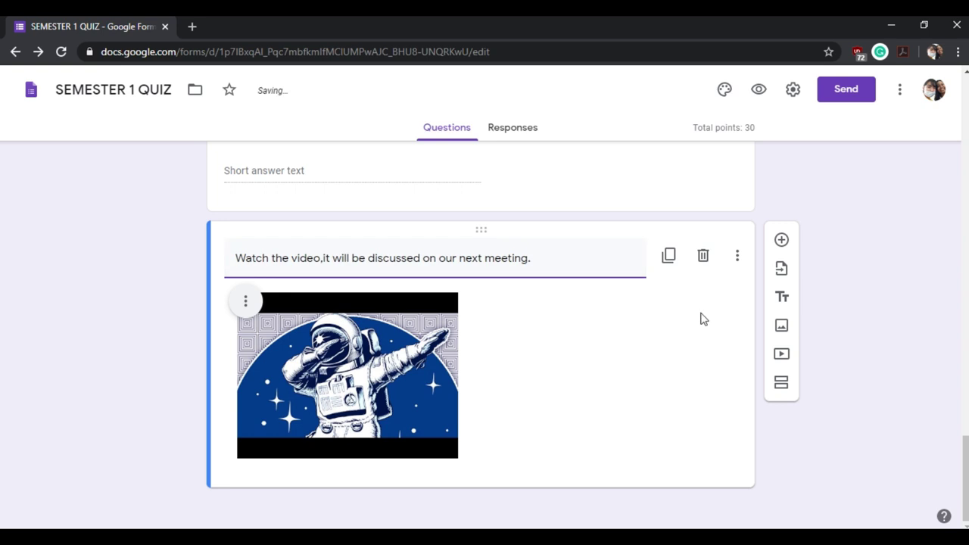
Finish the video title and set the open-book heart image as the form header
click(665, 361)
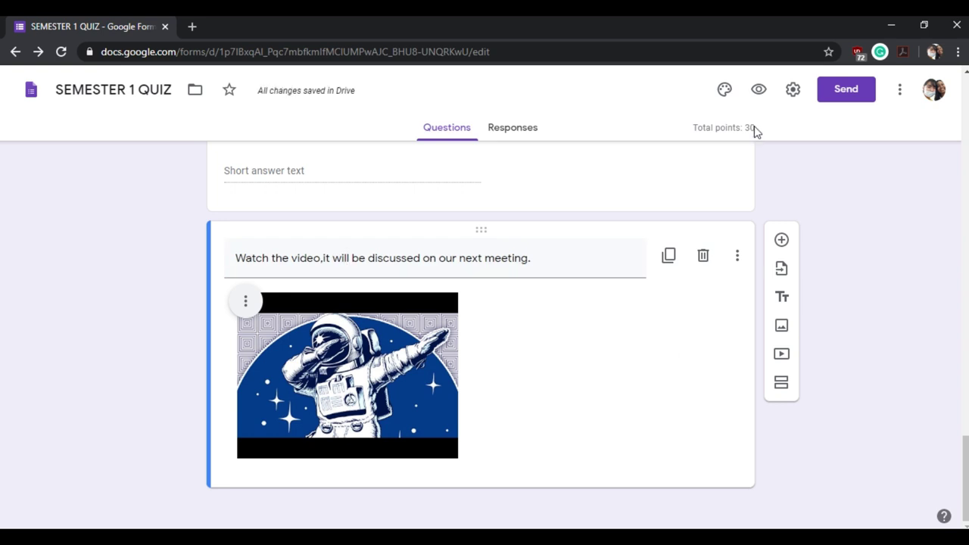
click(722, 91)
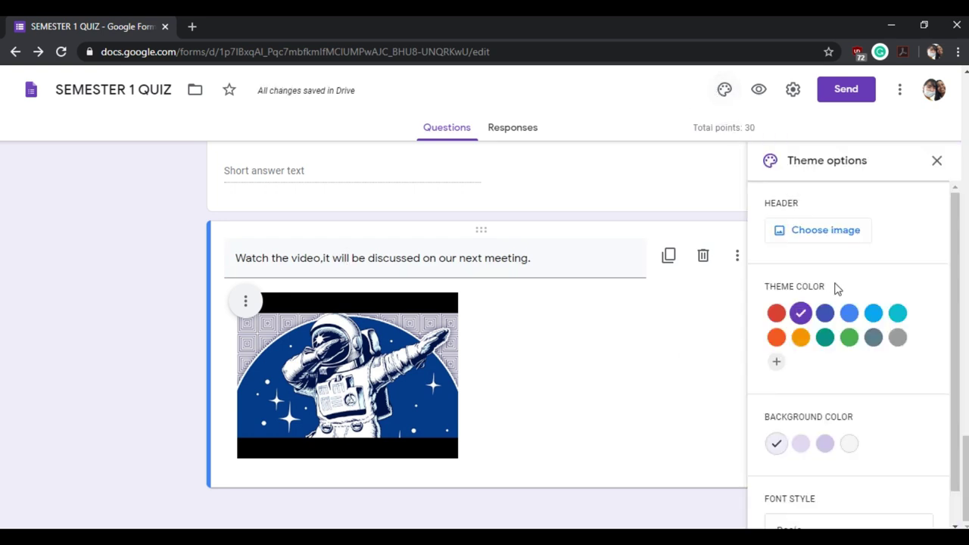
click(832, 238)
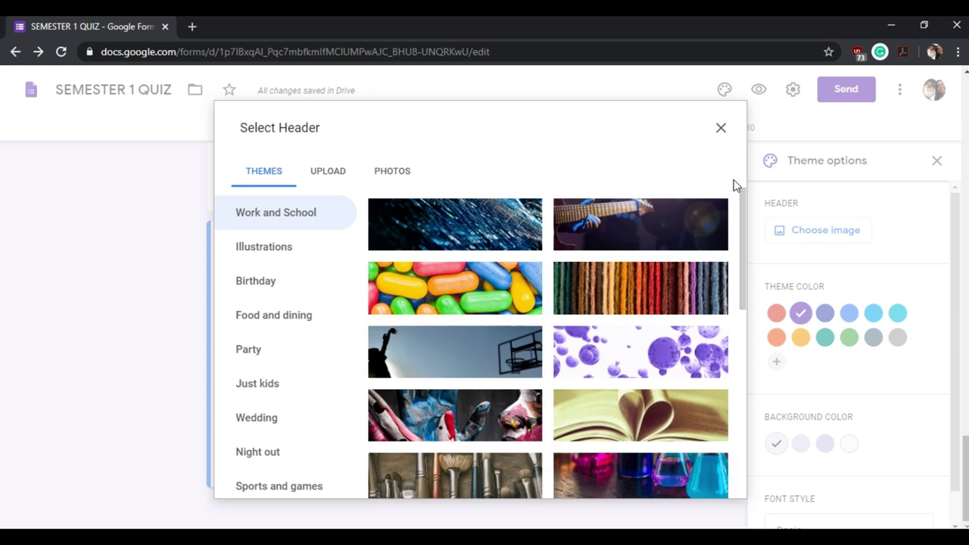
scroll(745, 204, down, 2)
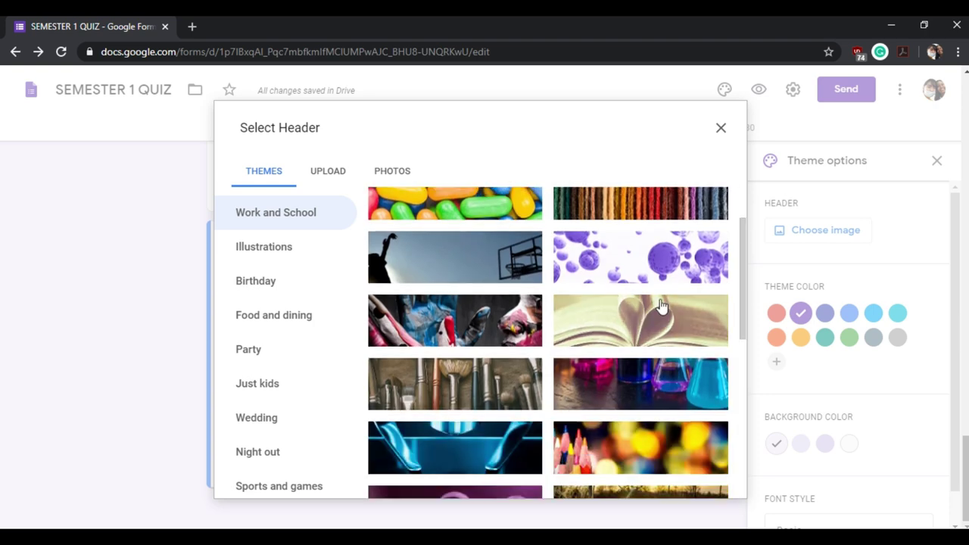
click(658, 306)
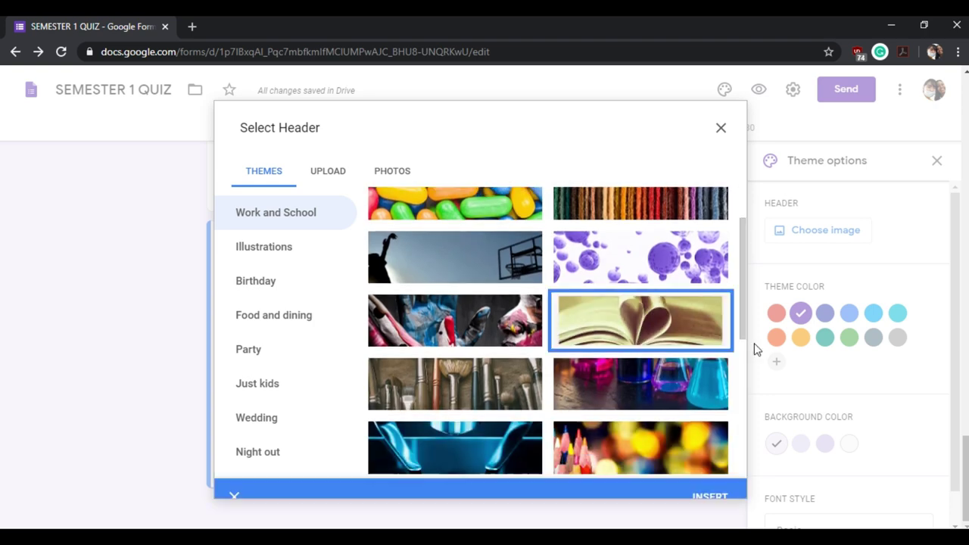
click(720, 482)
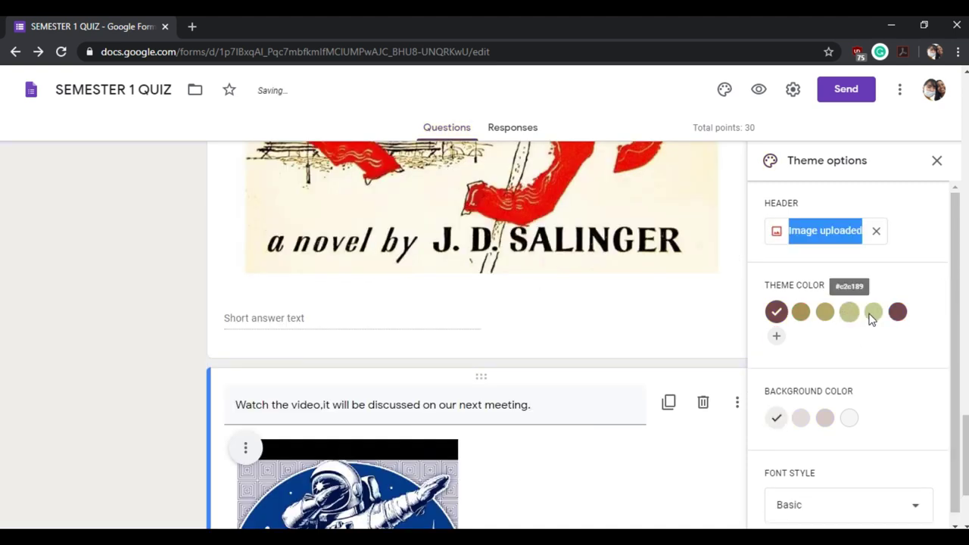
Use a dark red theme colour, a tinted background and the Formal font style
click(897, 313)
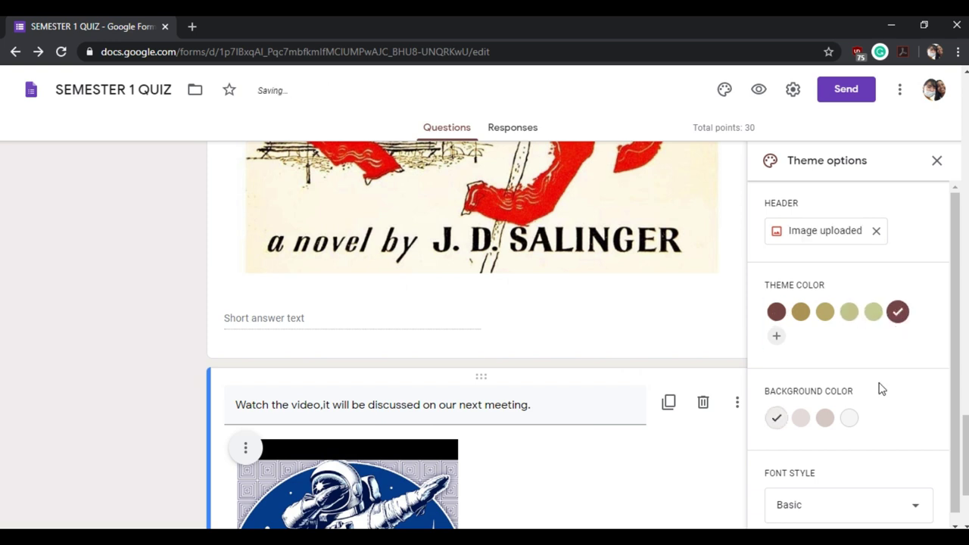
click(825, 418)
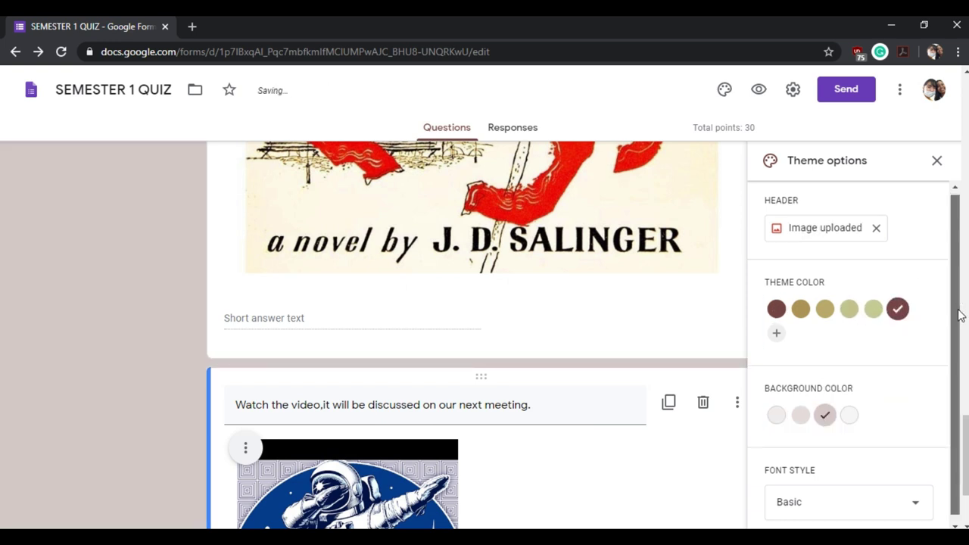
scroll(958, 303, down, 1)
click(817, 509)
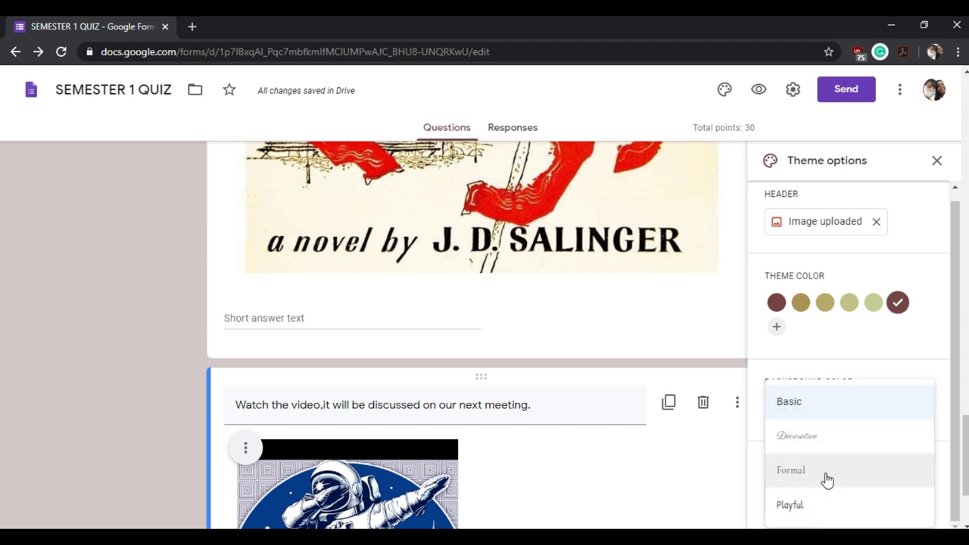
click(828, 479)
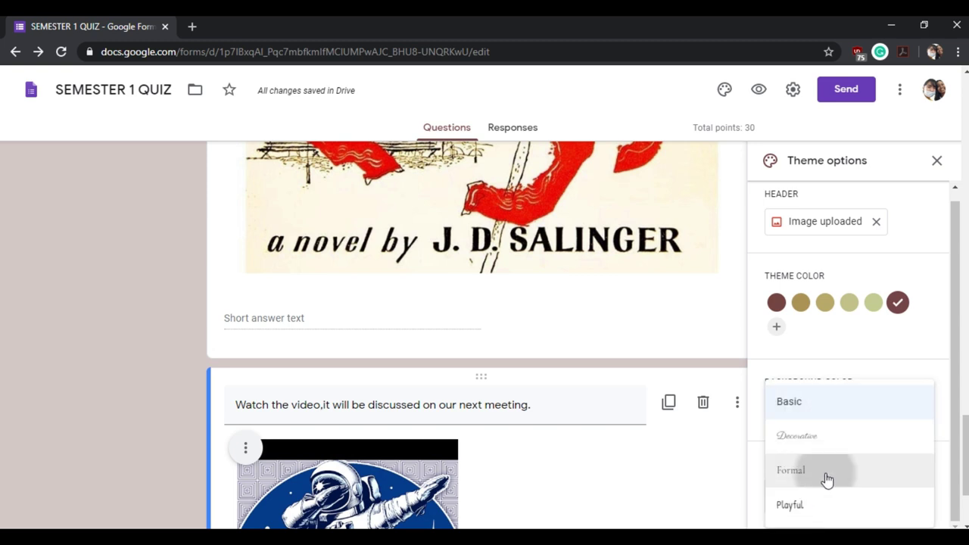
click(938, 161)
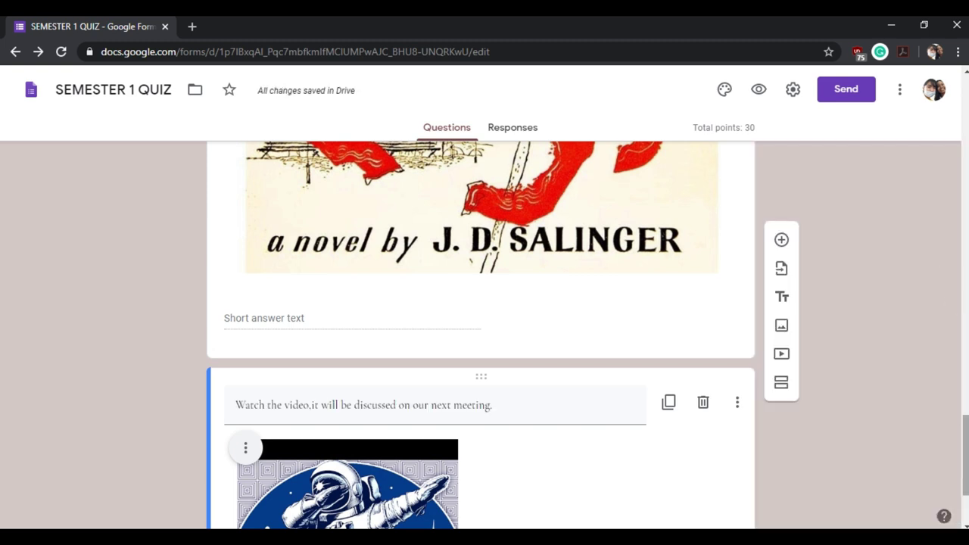
drag(962, 421, 963, 87)
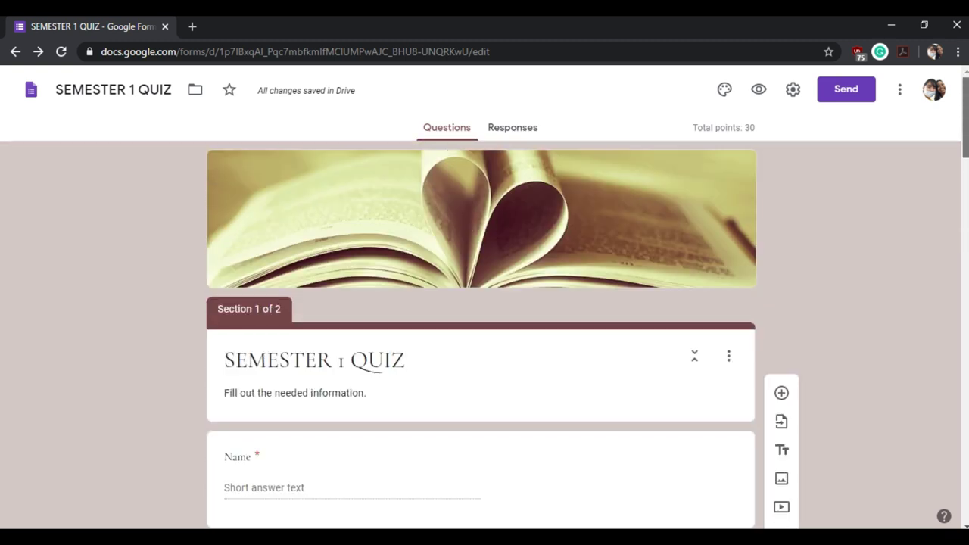
scroll(480, 333, down, 5)
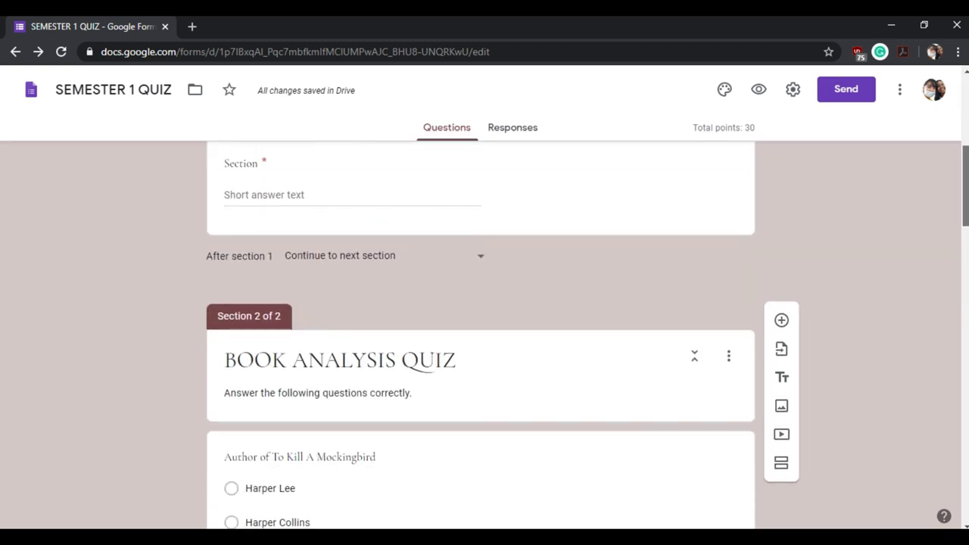
right_click(788, 86)
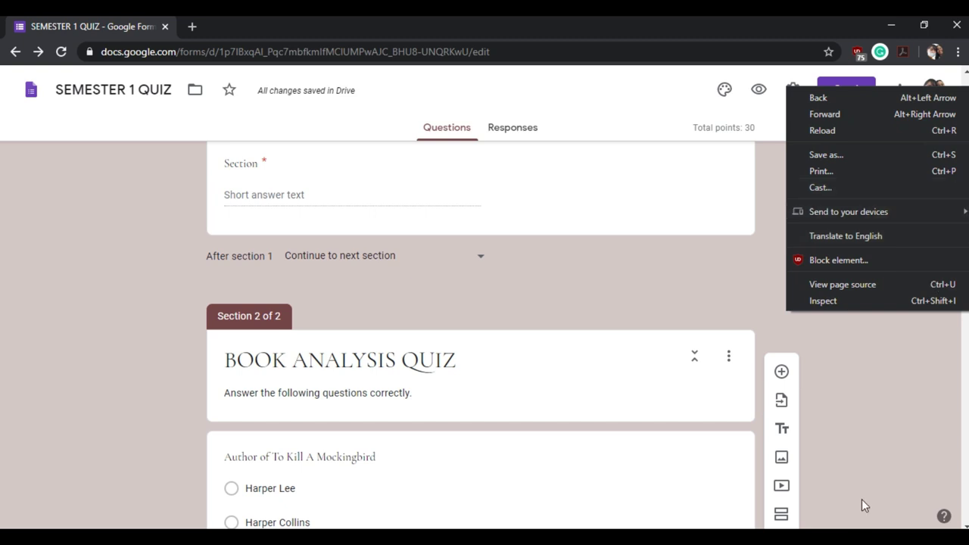
click(892, 440)
scroll(481, 333, down, 5)
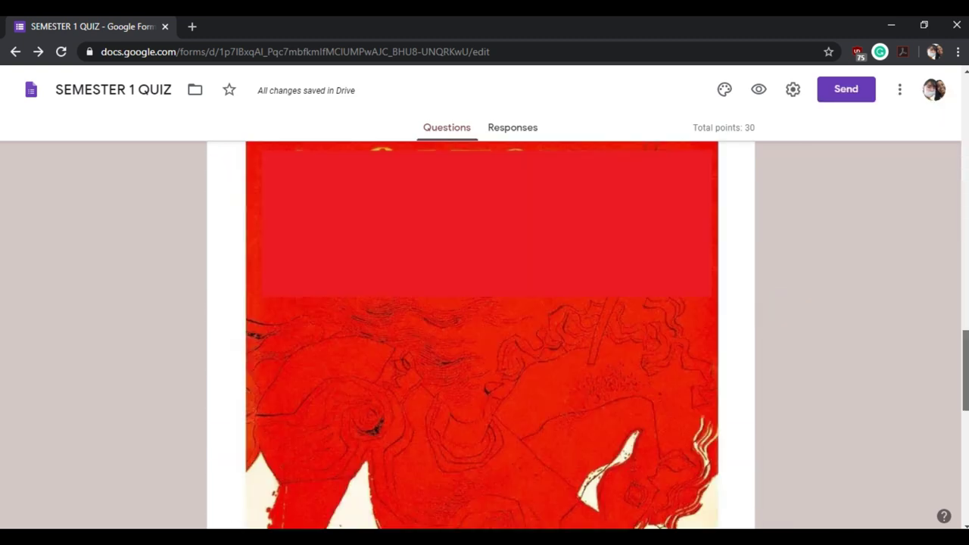
scroll(481, 333, down, 6)
scroll(481, 333, up, 15)
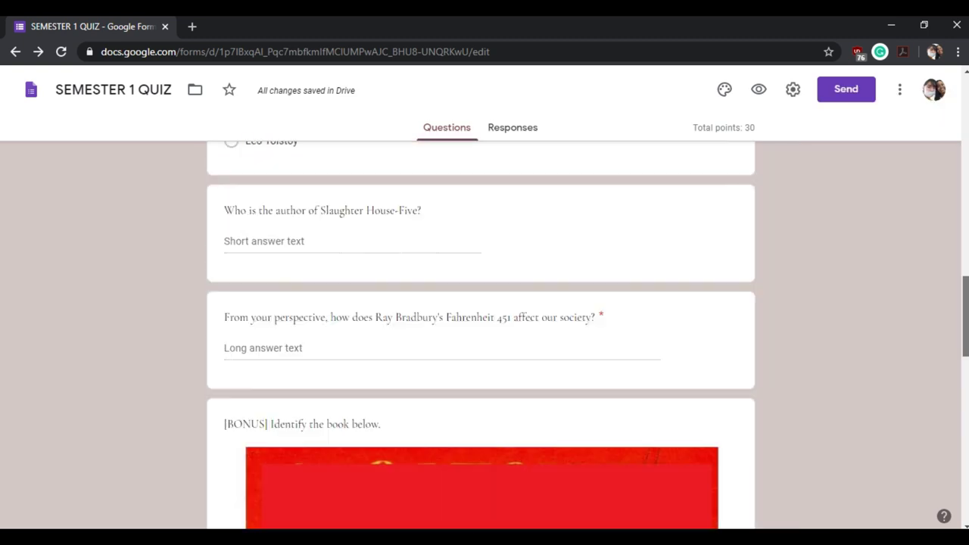
scroll(481, 333, up, 10)
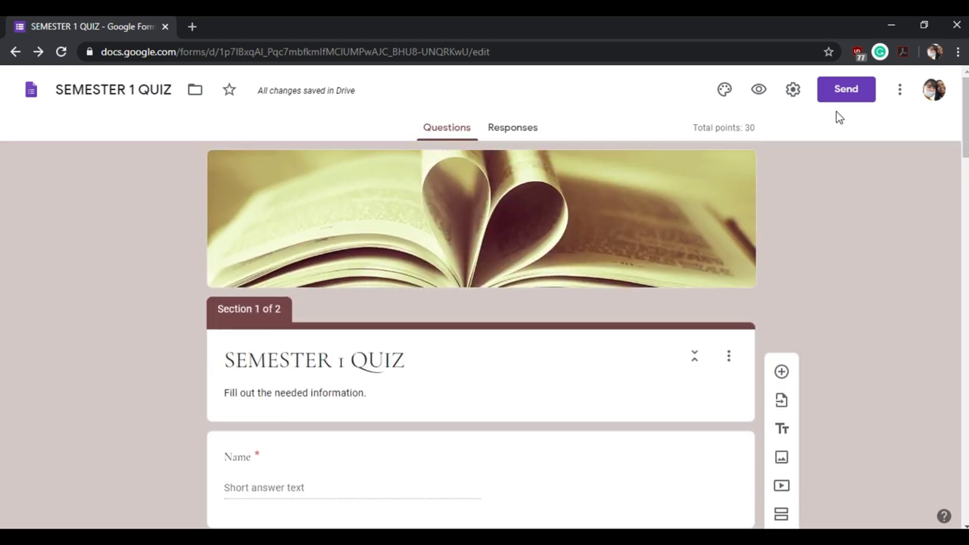
Copy the quiz's shortened sharing link and close the Send form dialog
click(846, 90)
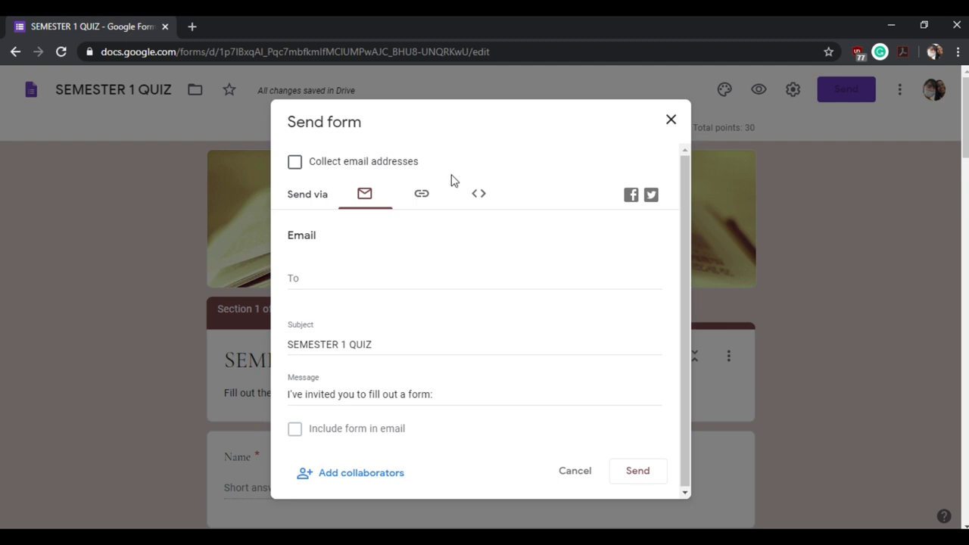
click(422, 194)
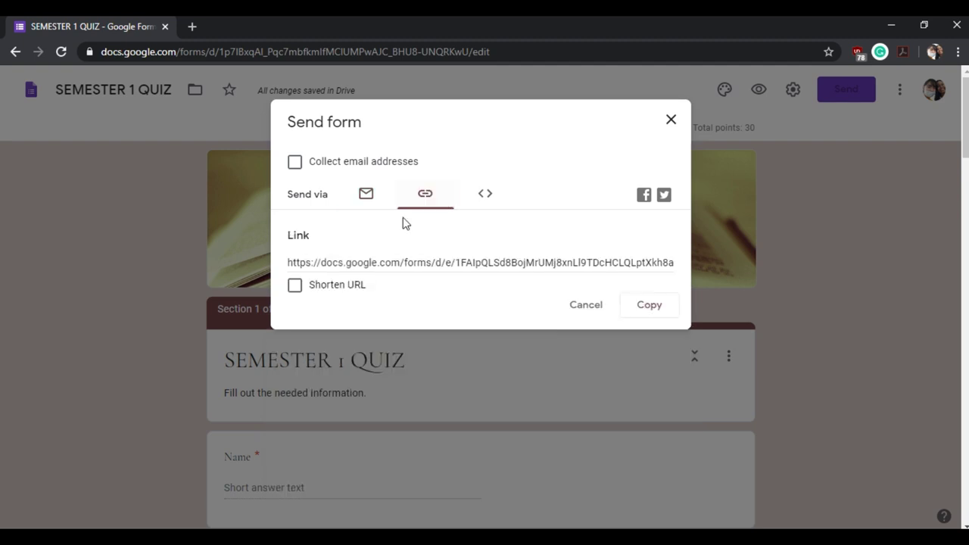
click(294, 286)
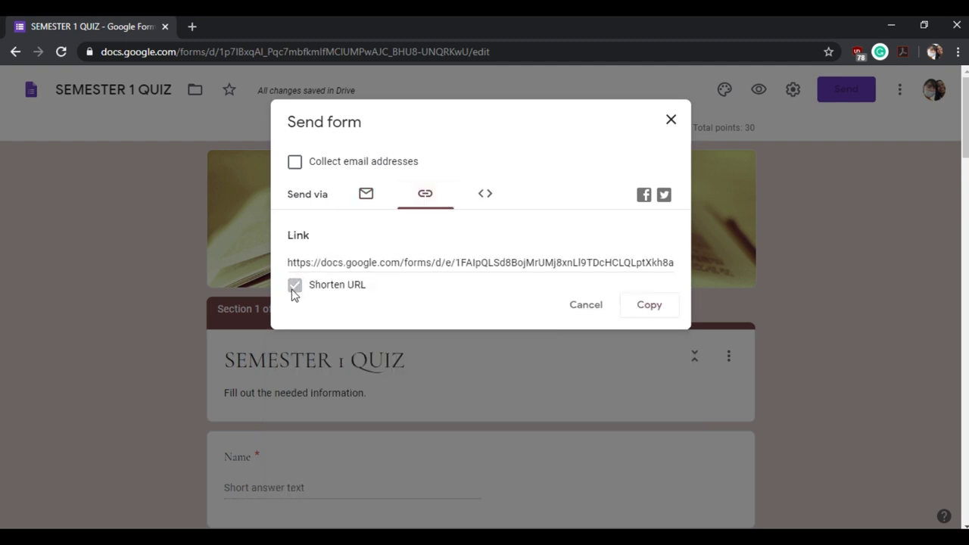
click(640, 306)
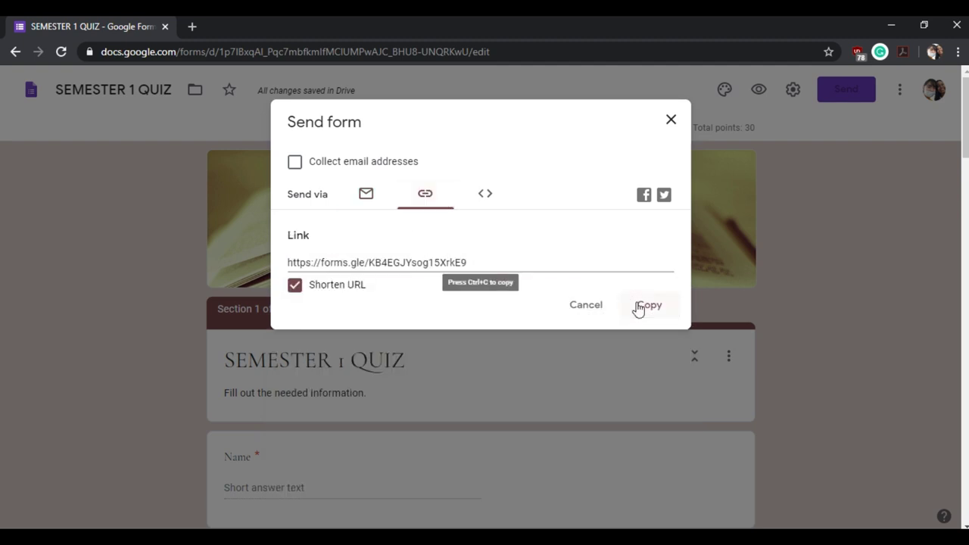
click(671, 120)
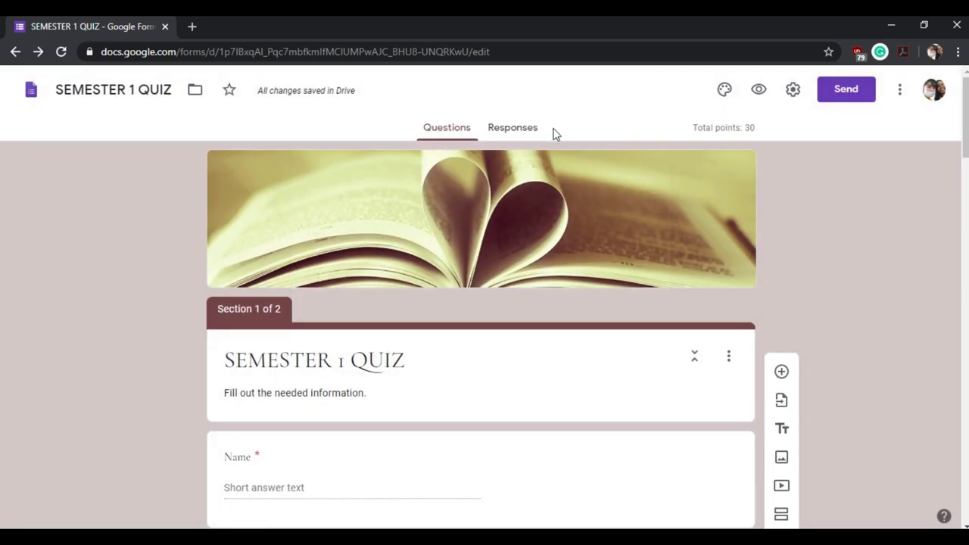
mouse_move(330, 94)
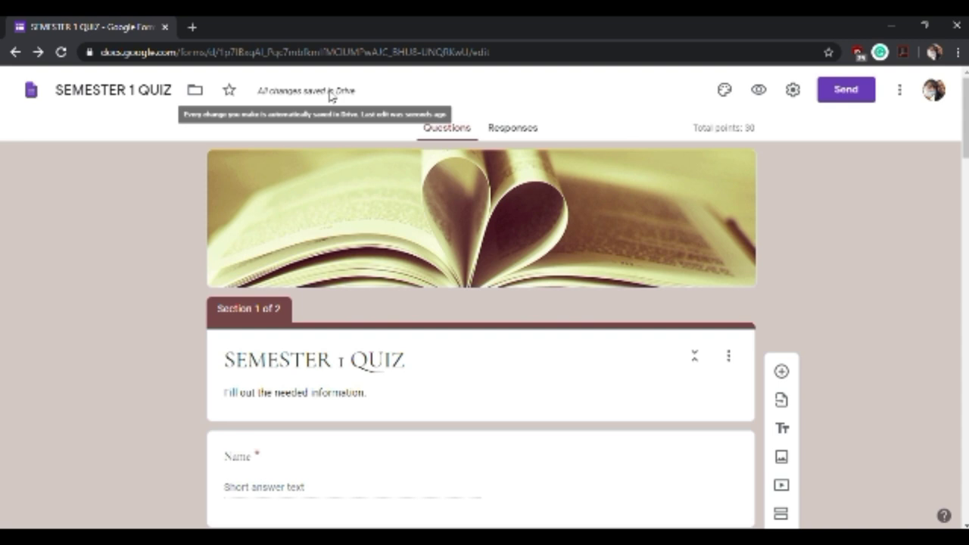
From Responses, create a new linked spreadsheet "SEMESTER 1 QUIZ (Responses)"
click(507, 131)
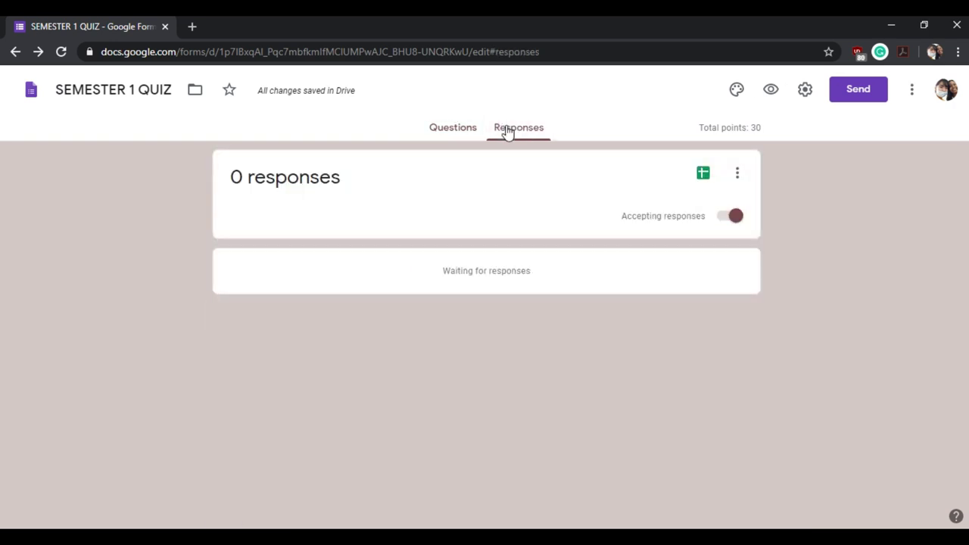
click(703, 179)
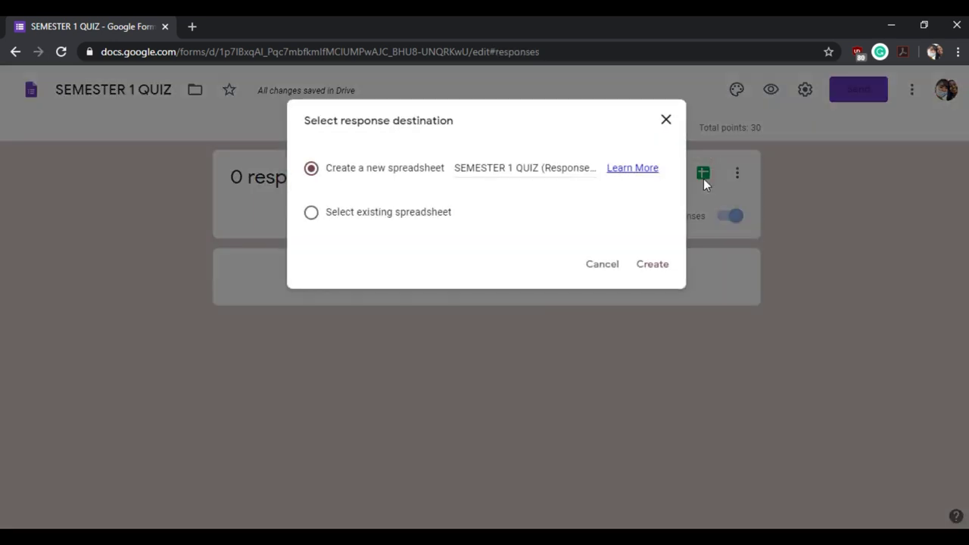
click(653, 267)
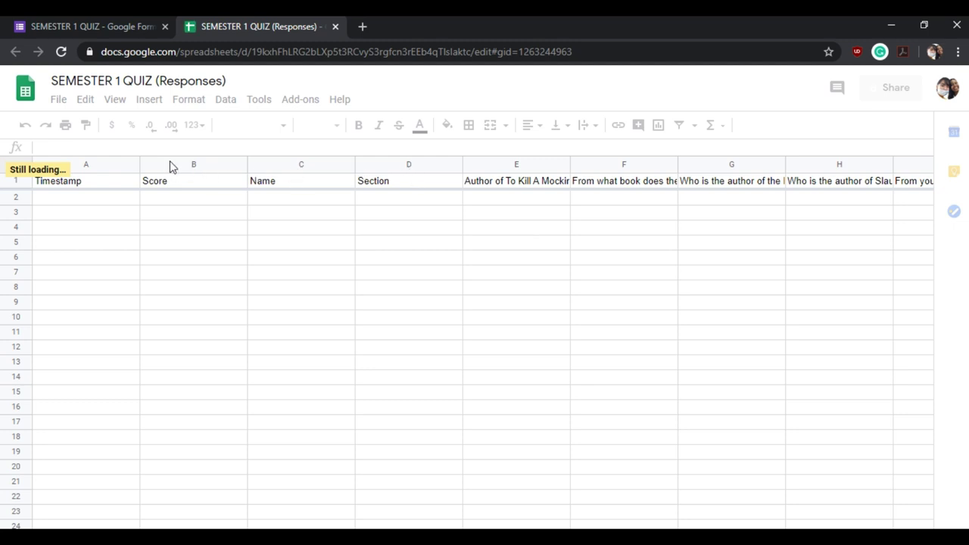
Move the Score column past the [BONUS] column to column K, then close the Sheets tab
drag(170, 165, 310, 158)
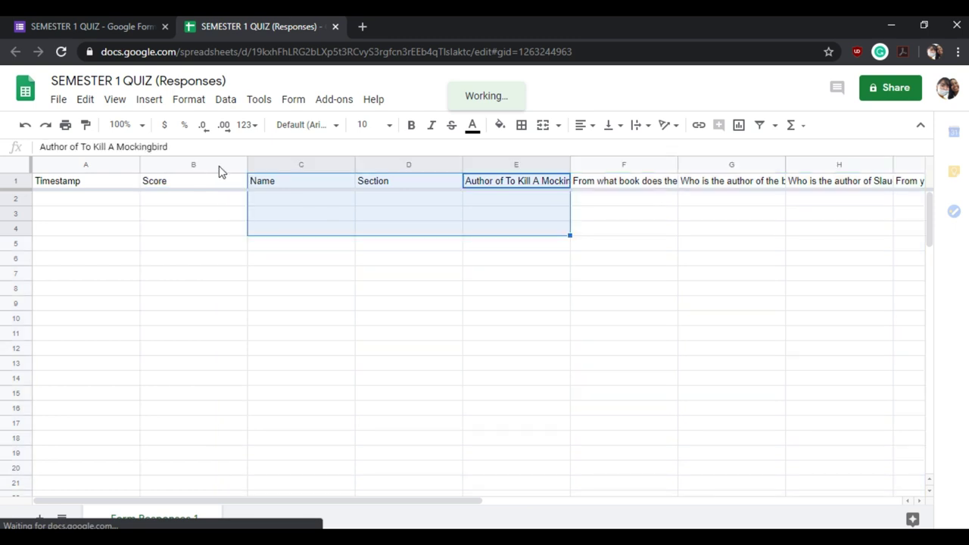
click(205, 164)
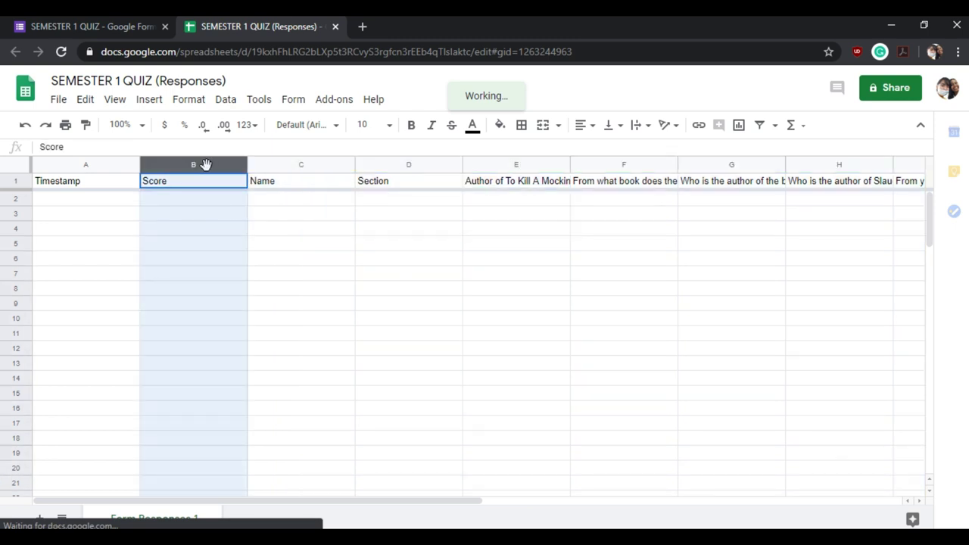
drag(312, 178, 401, 177)
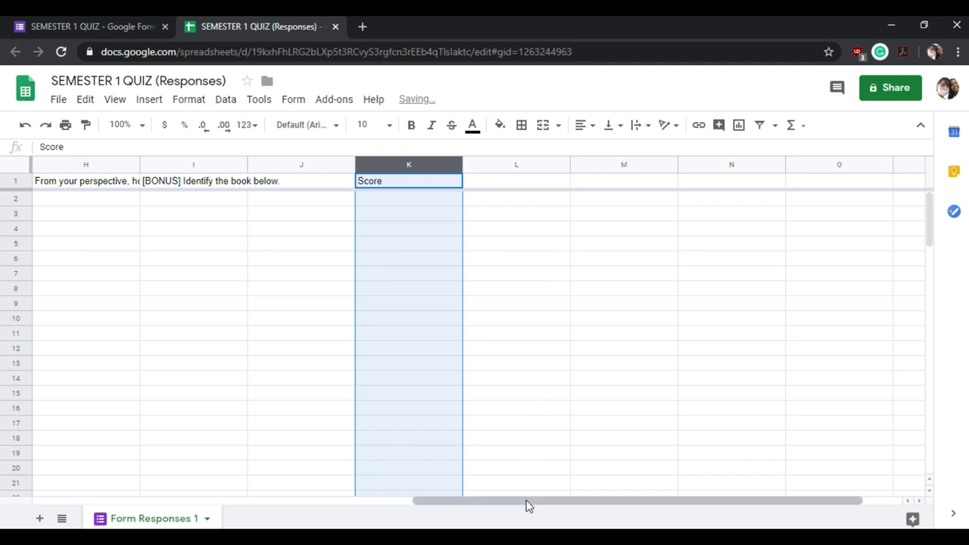
drag(528, 504, 107, 503)
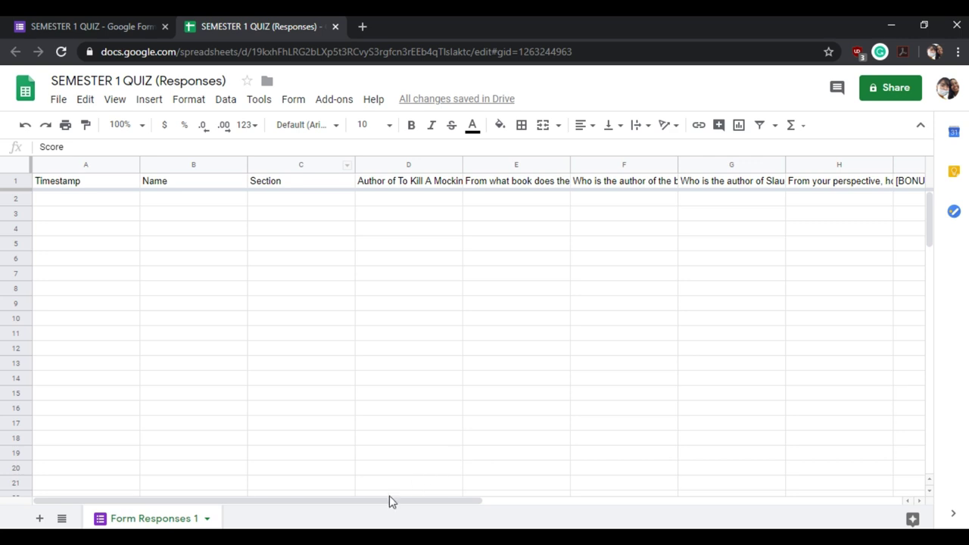
drag(391, 502, 833, 506)
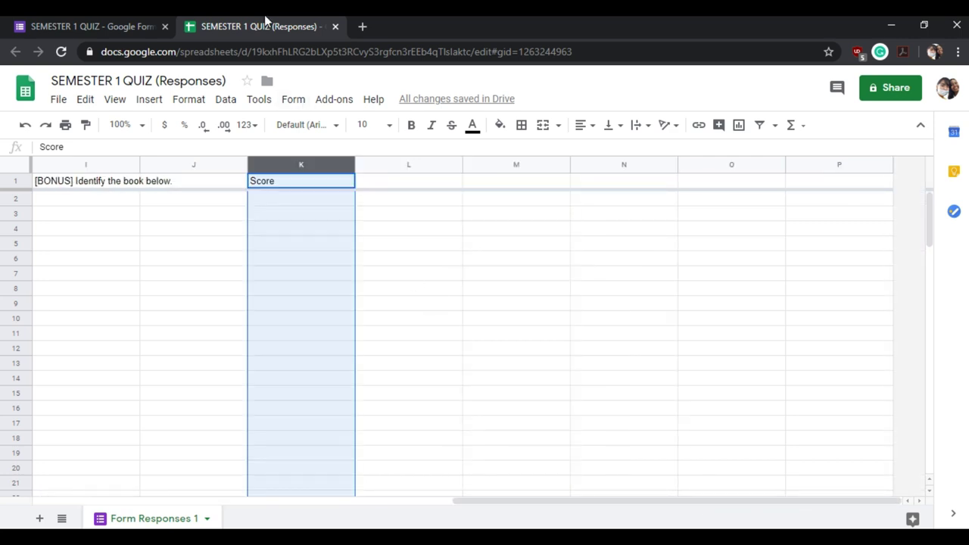
click(335, 27)
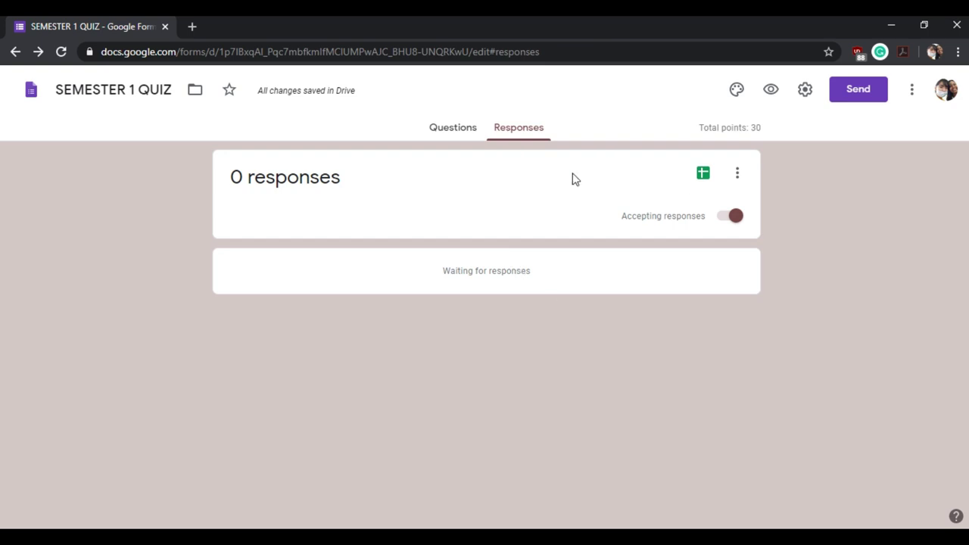
Switch Accepting responses off and back on, then return to the quiz's Questions page
click(733, 218)
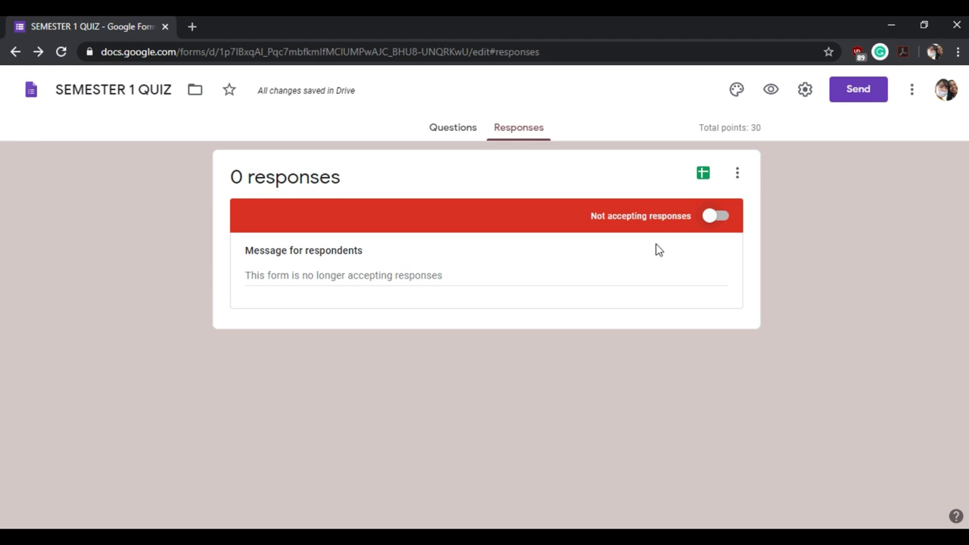
click(711, 217)
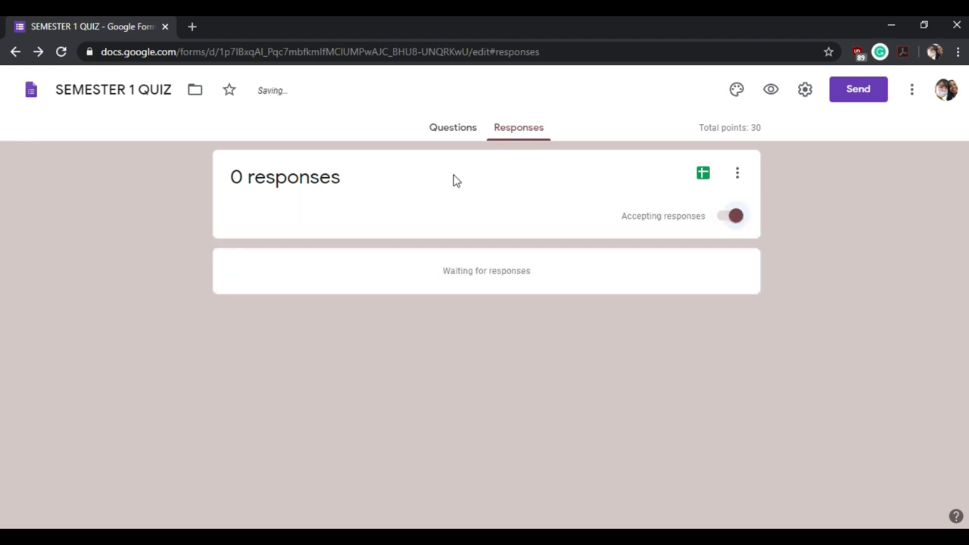
click(453, 128)
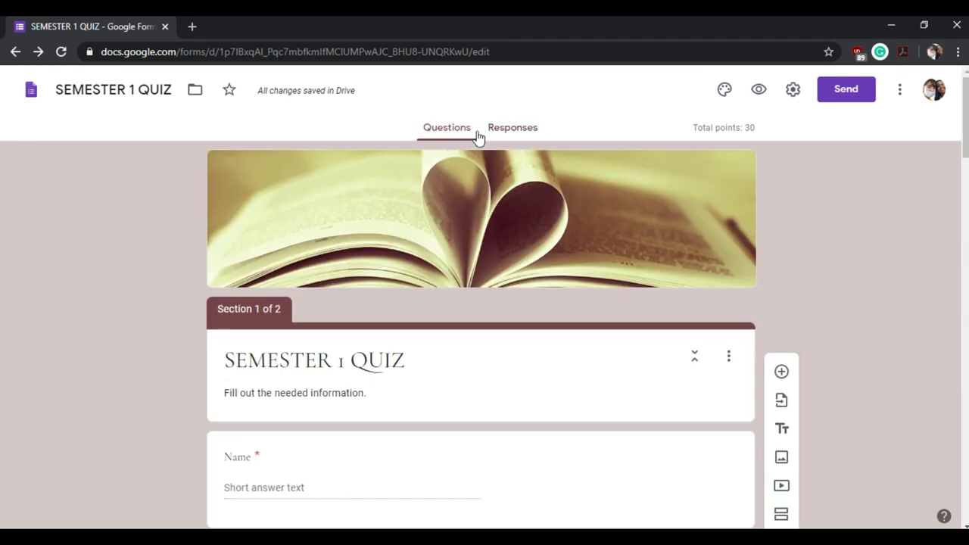